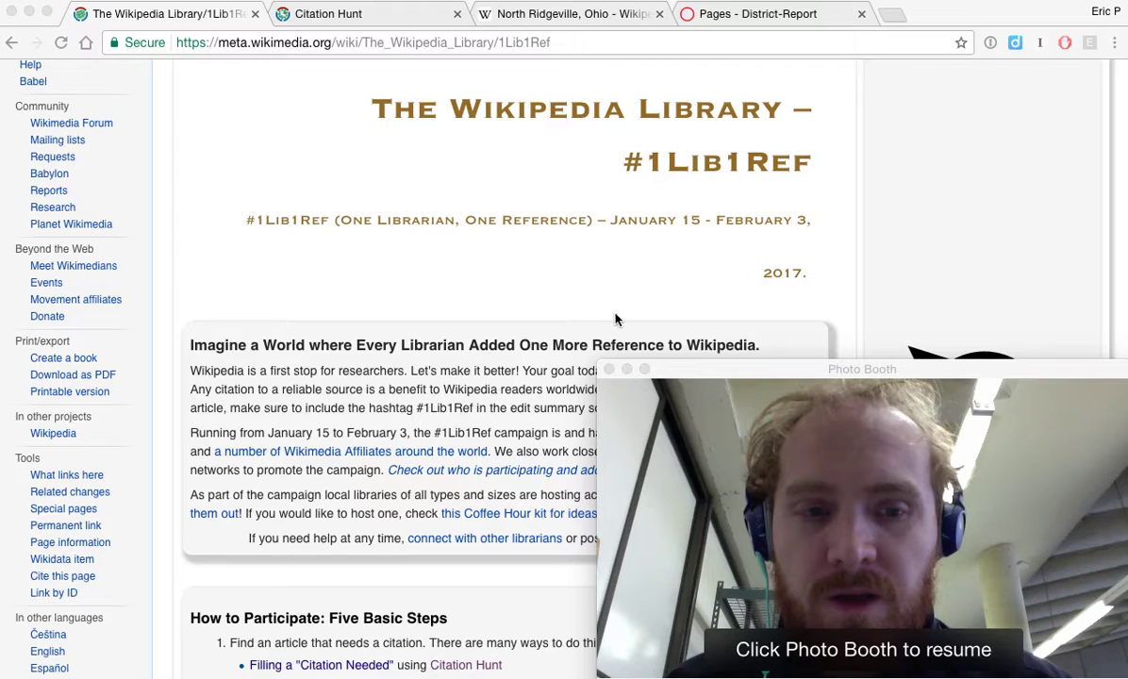
Step: Accept the North Ridgeville, Ohio snippet in Citation Hunt and open the article's Public schools section for visual editing
left_click(766, 447)
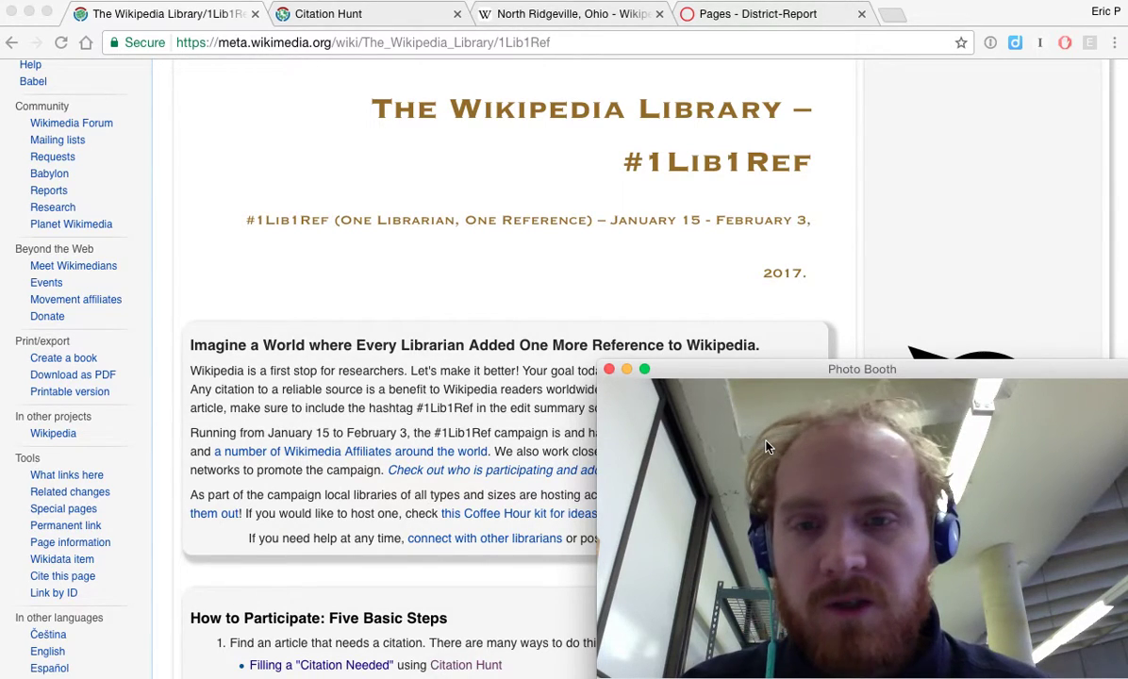
left_click(497, 252)
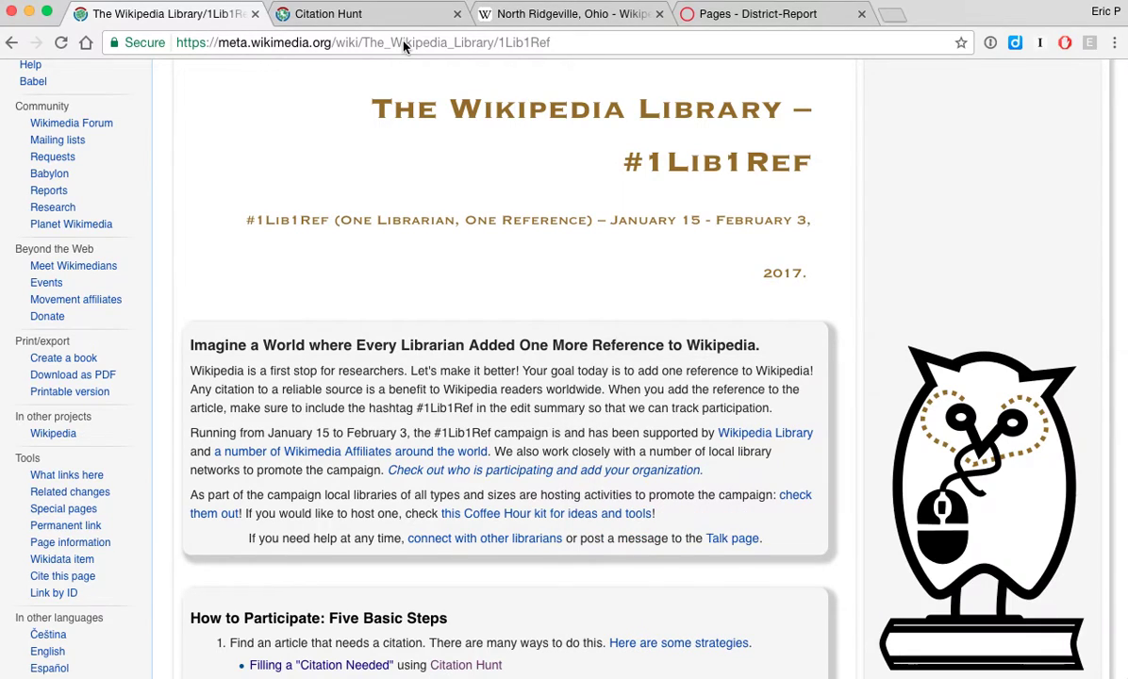
left_click(369, 16)
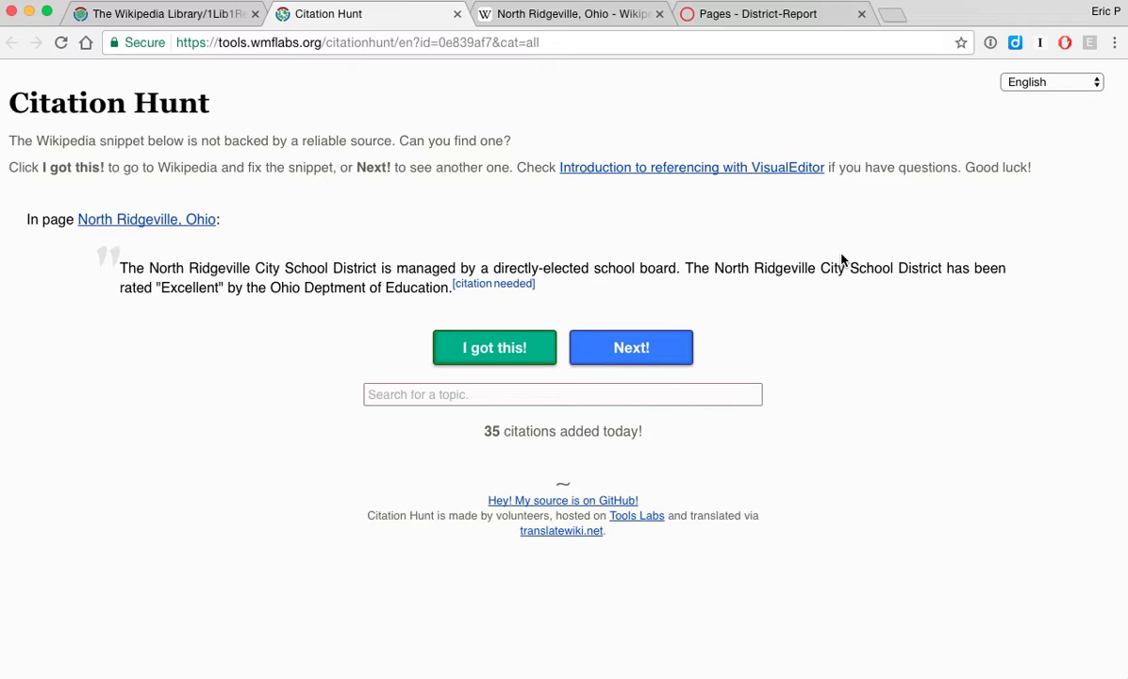
left_click(486, 349)
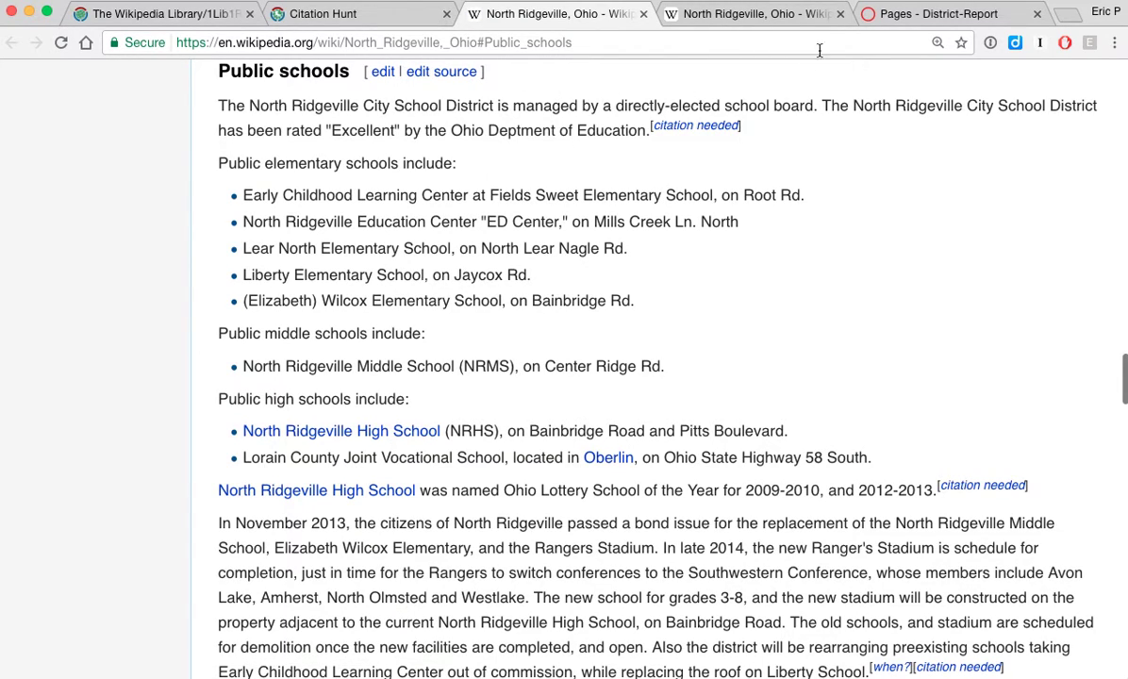
left_click(840, 13)
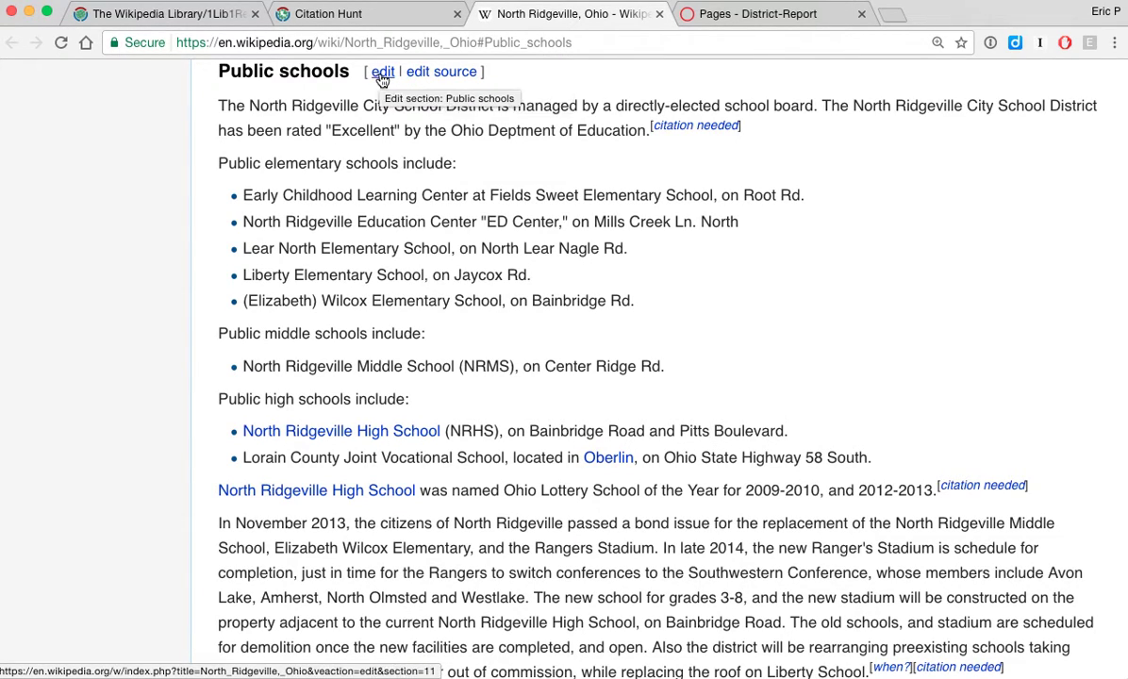
scroll(440, 89, "down", 5)
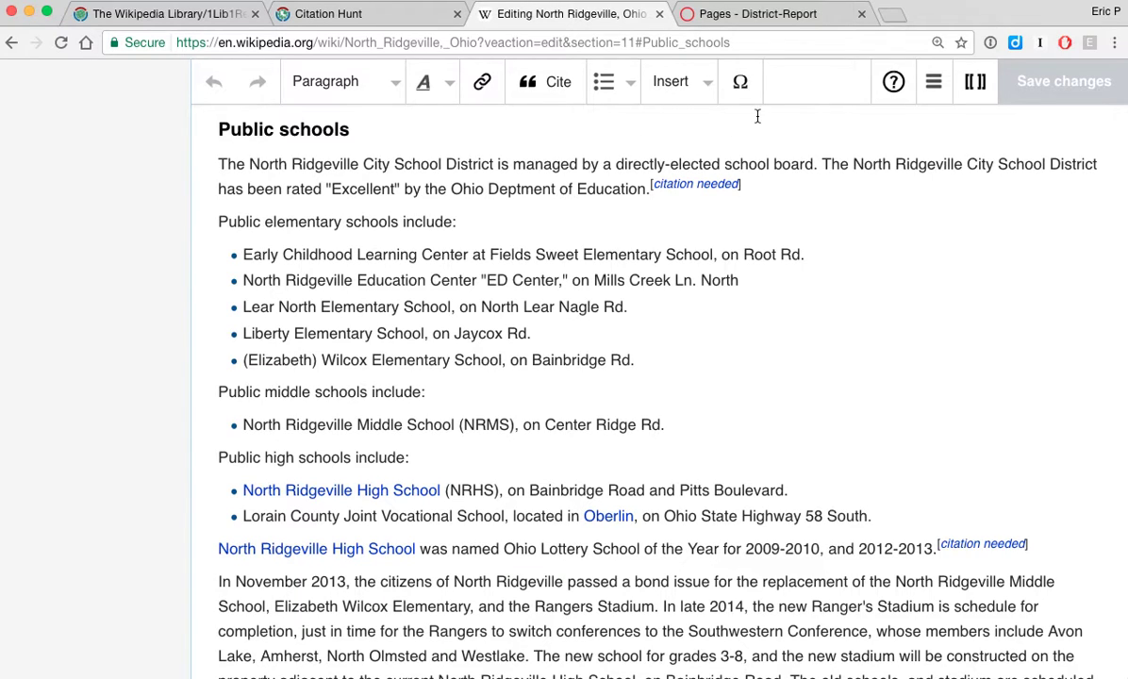
Step: Search the web for "Ohio Department of Education school ratings" and open the Ohio School Report Cards site
left_click(895, 19)
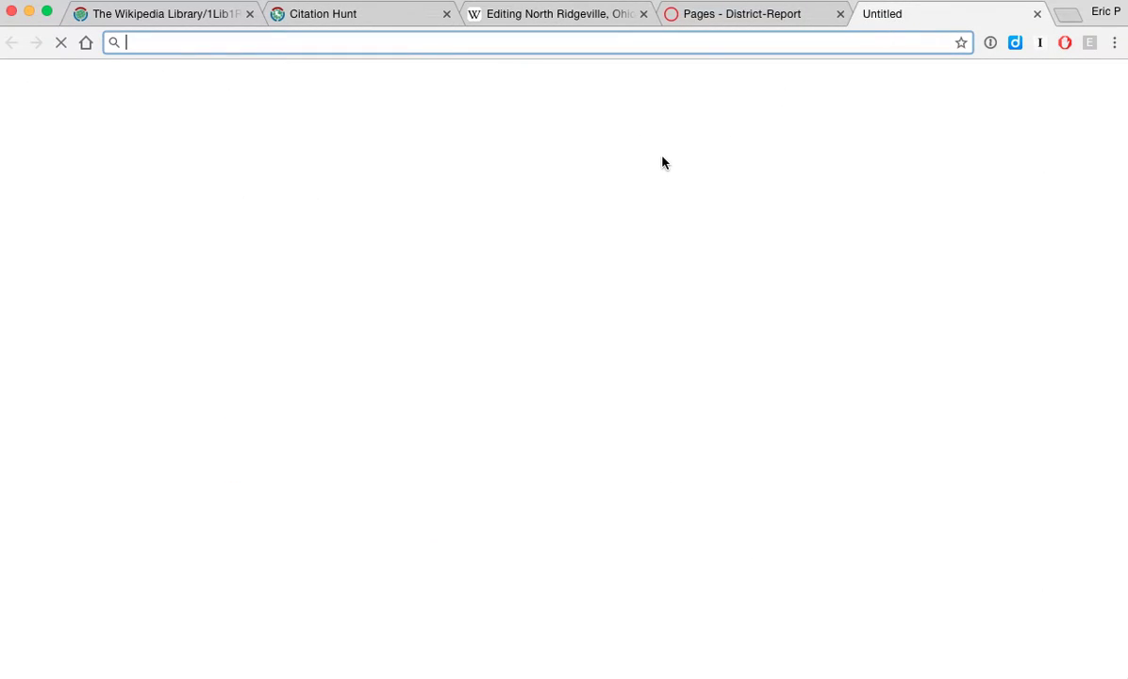
type("ohio")
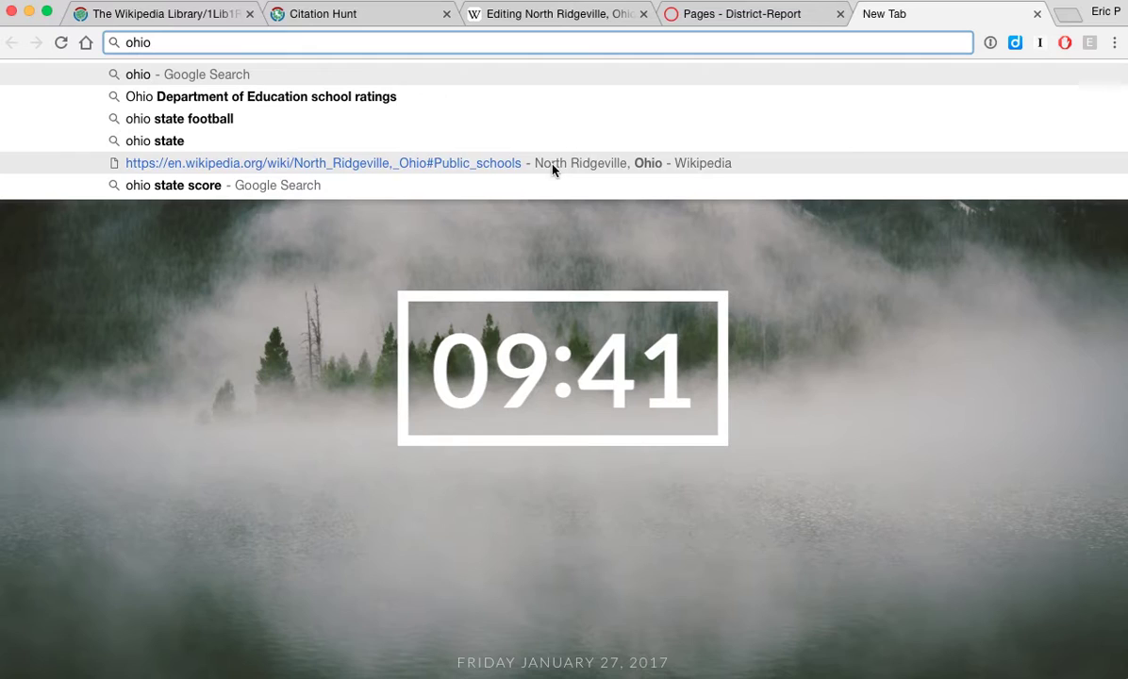
left_click(432, 96)
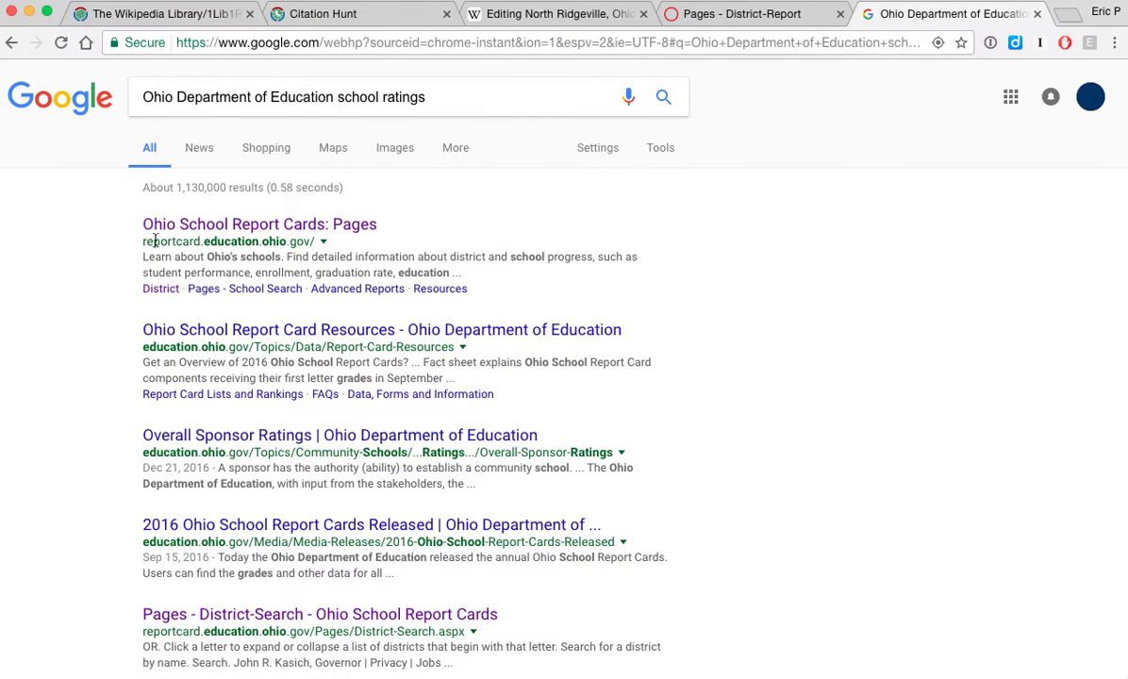
left_click(292, 224)
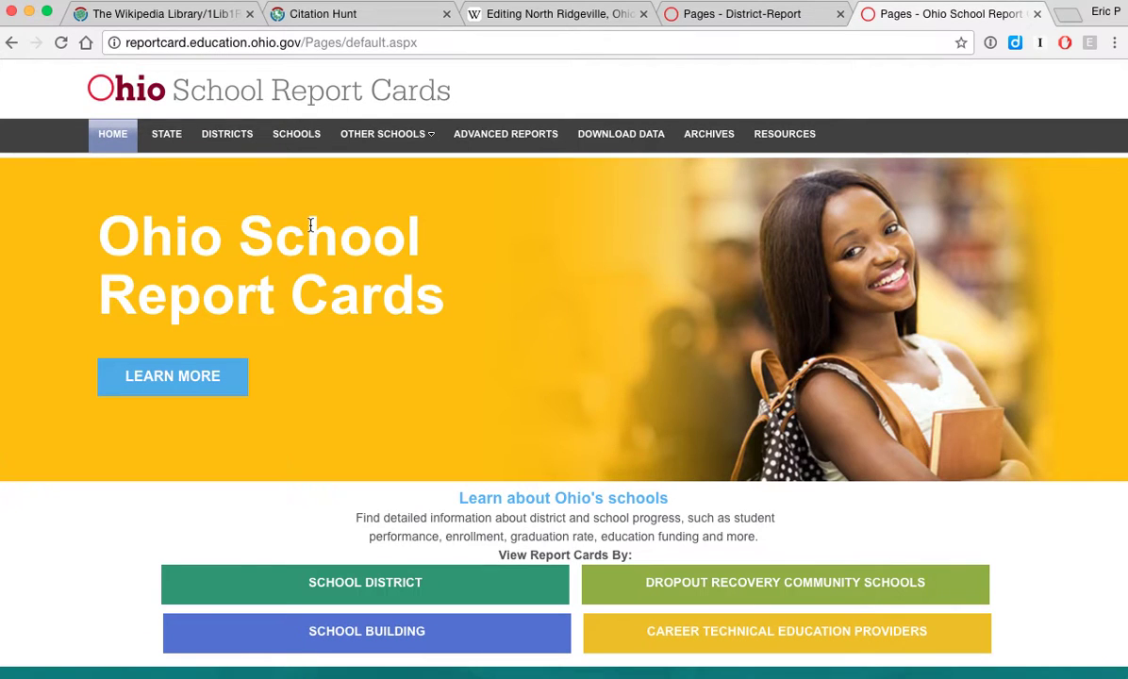
Step: Browse report cards by school district and find North Ridgeville City in Lorain County among the districts starting with N
scroll(411, 505, "down", 3)
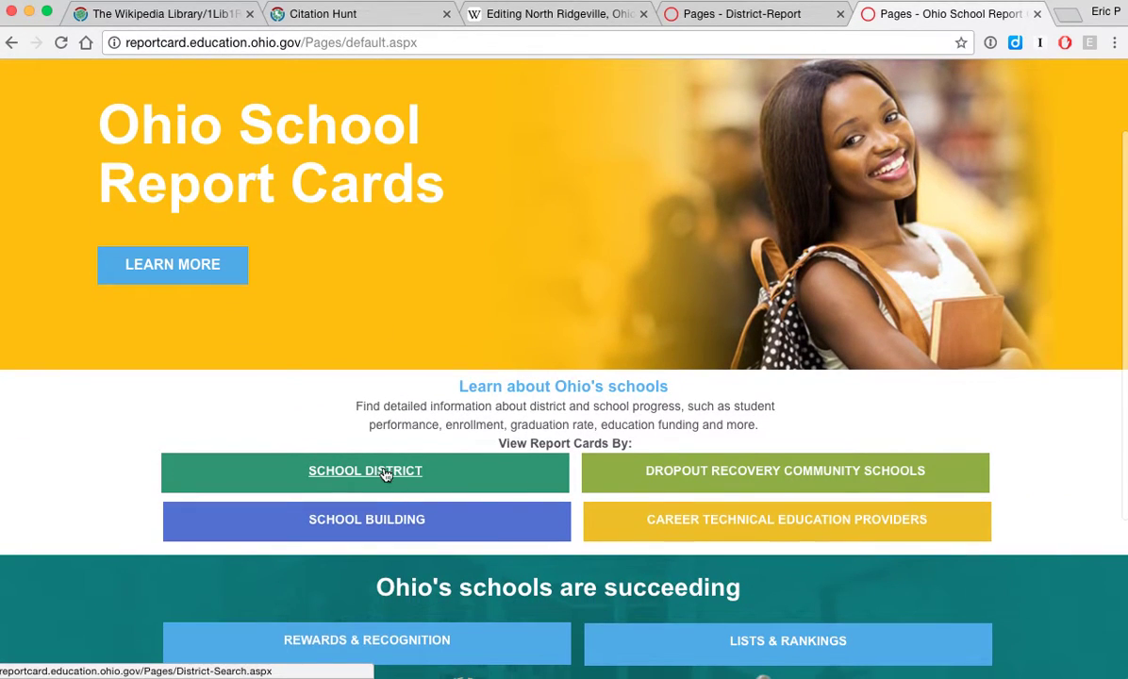
left_click(390, 474)
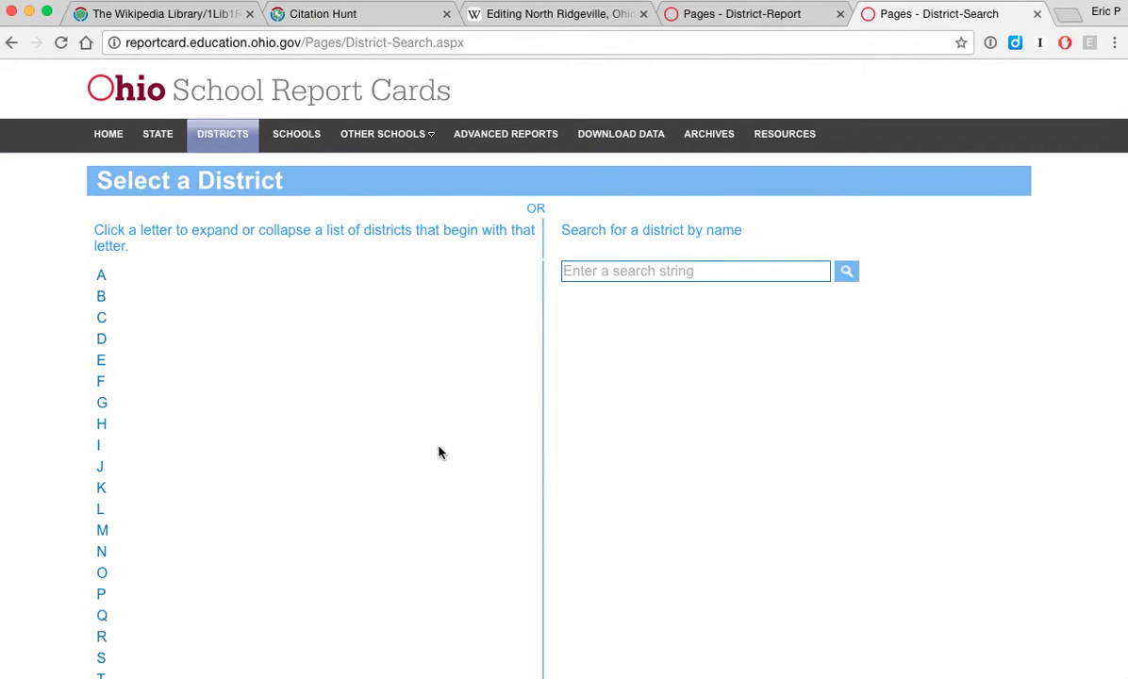
scroll(440, 453, "down", 5)
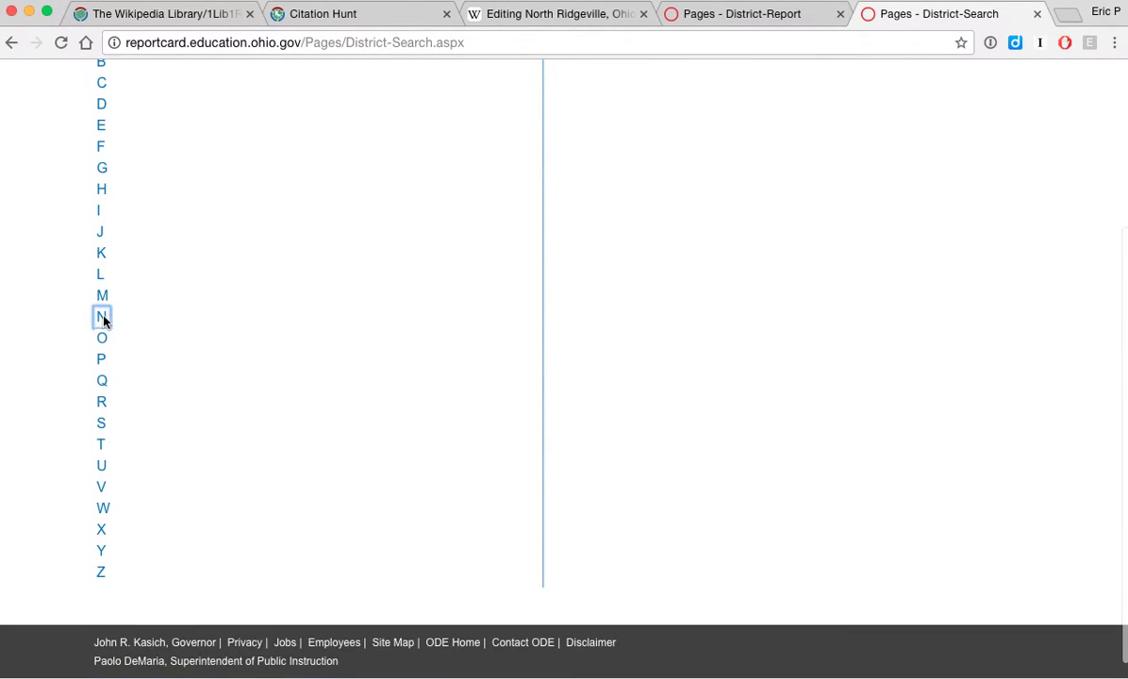
scroll(469, 400, "down", 4)
scroll(469, 402, "down", 7)
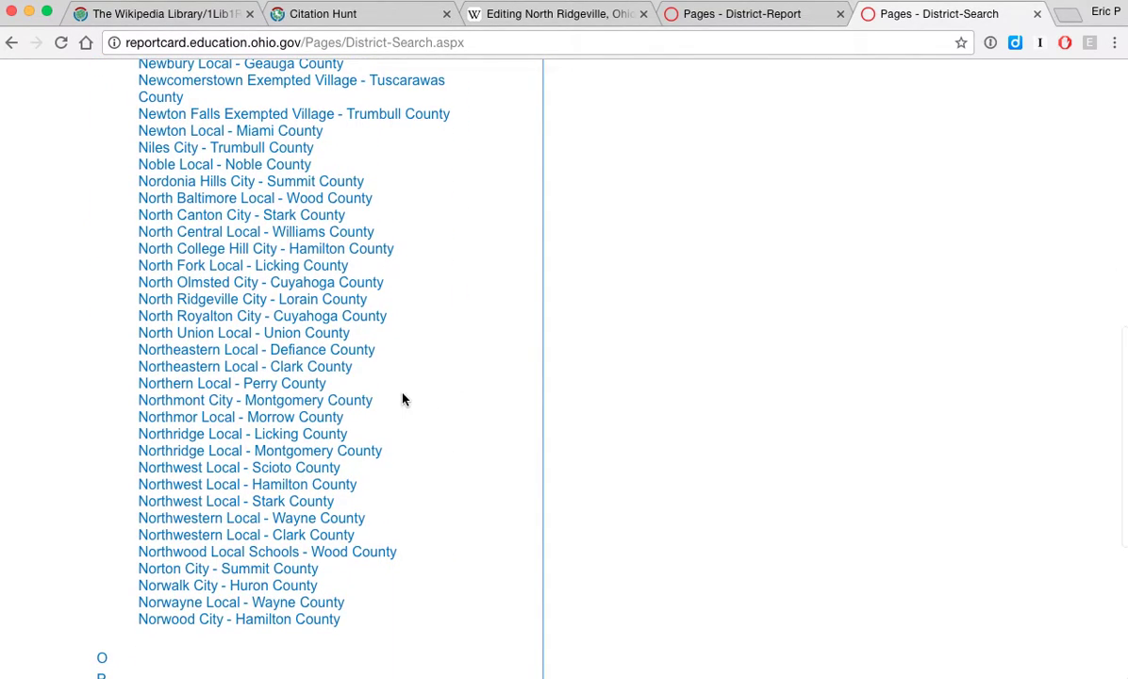
scroll(403, 399, "up", 1)
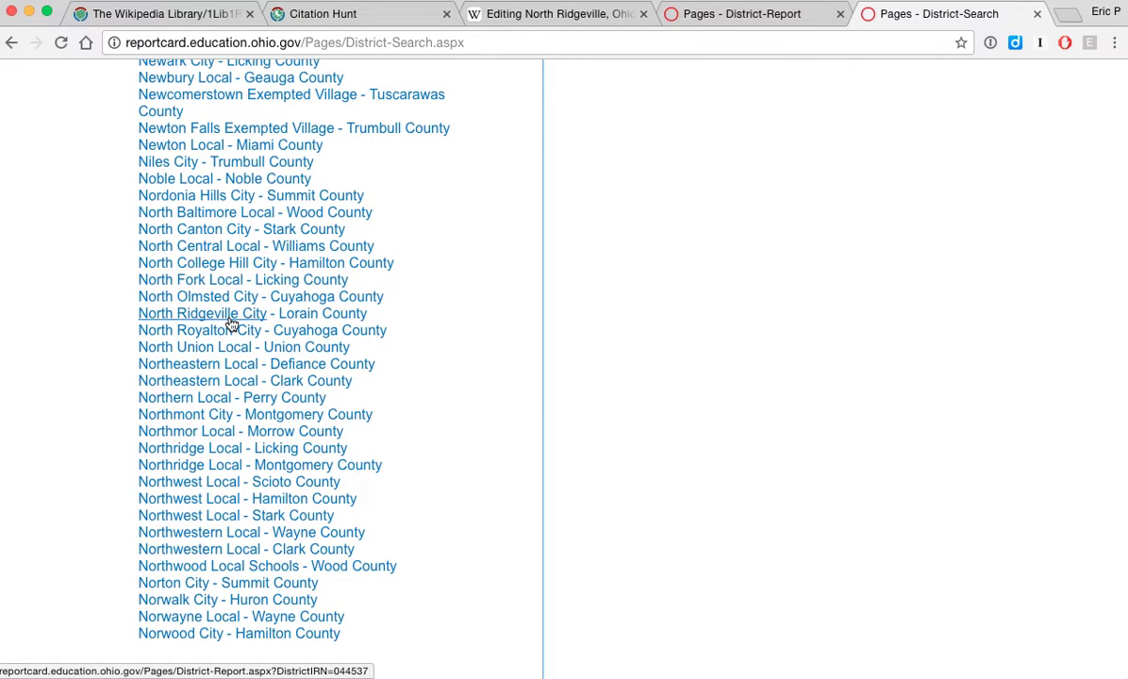
Step: Close the district search page and review the component grades on the already open North Ridgeville City School District report card
left_click(1036, 13)
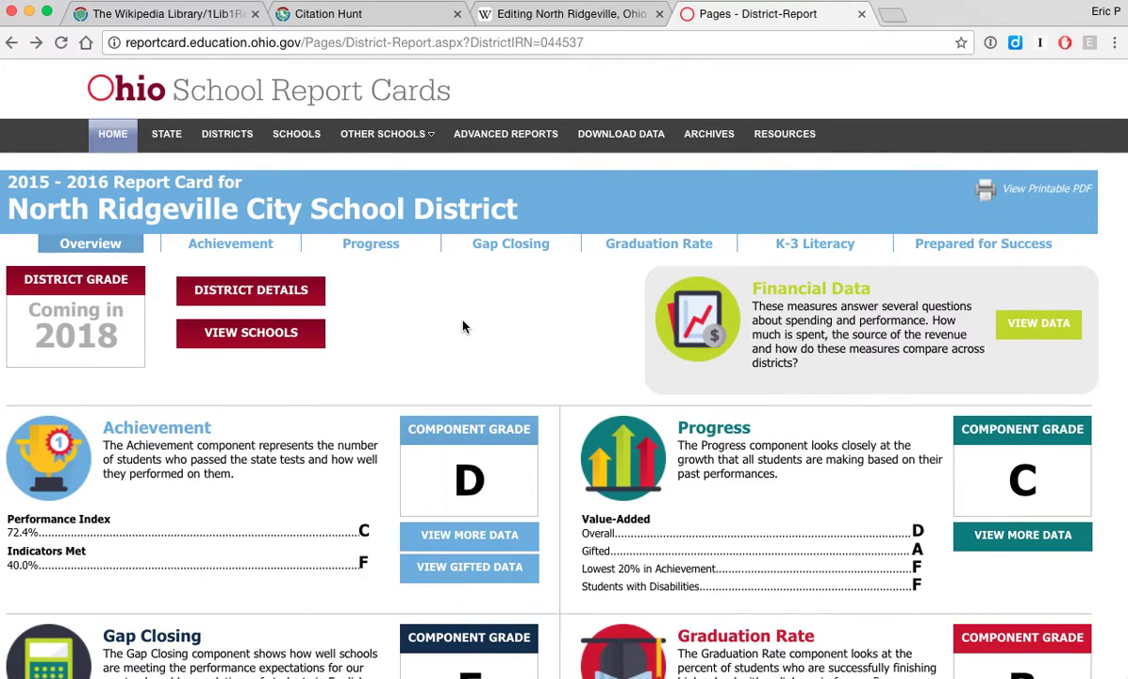
scroll(463, 326, "down", 5)
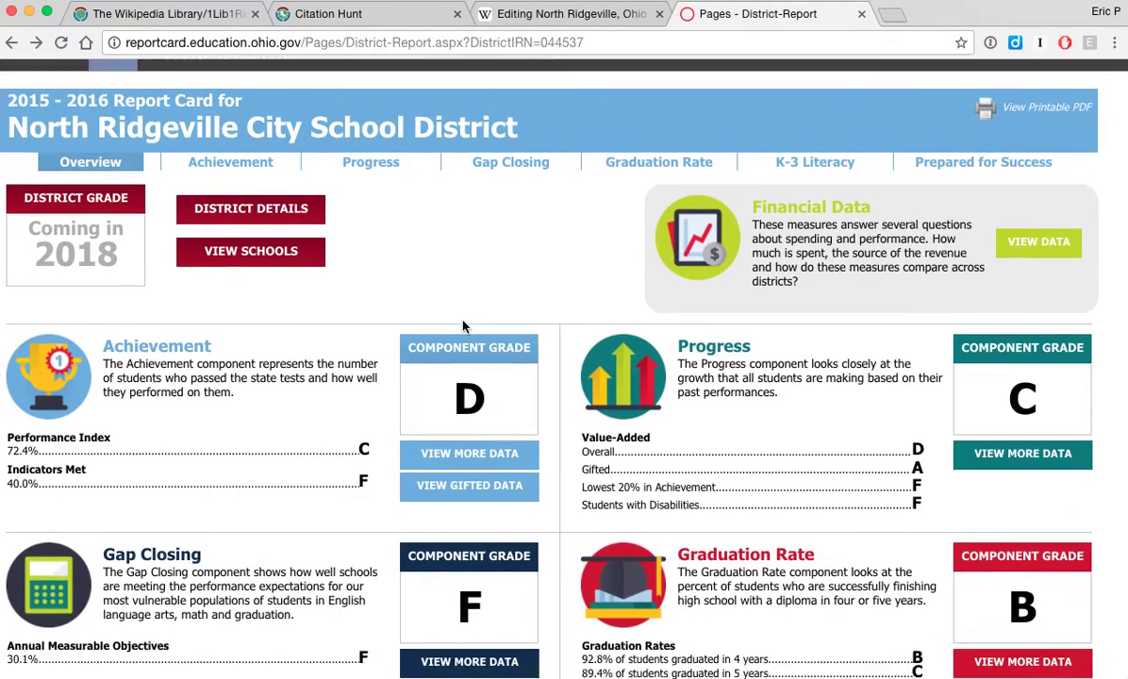
scroll(463, 322, "up", 1)
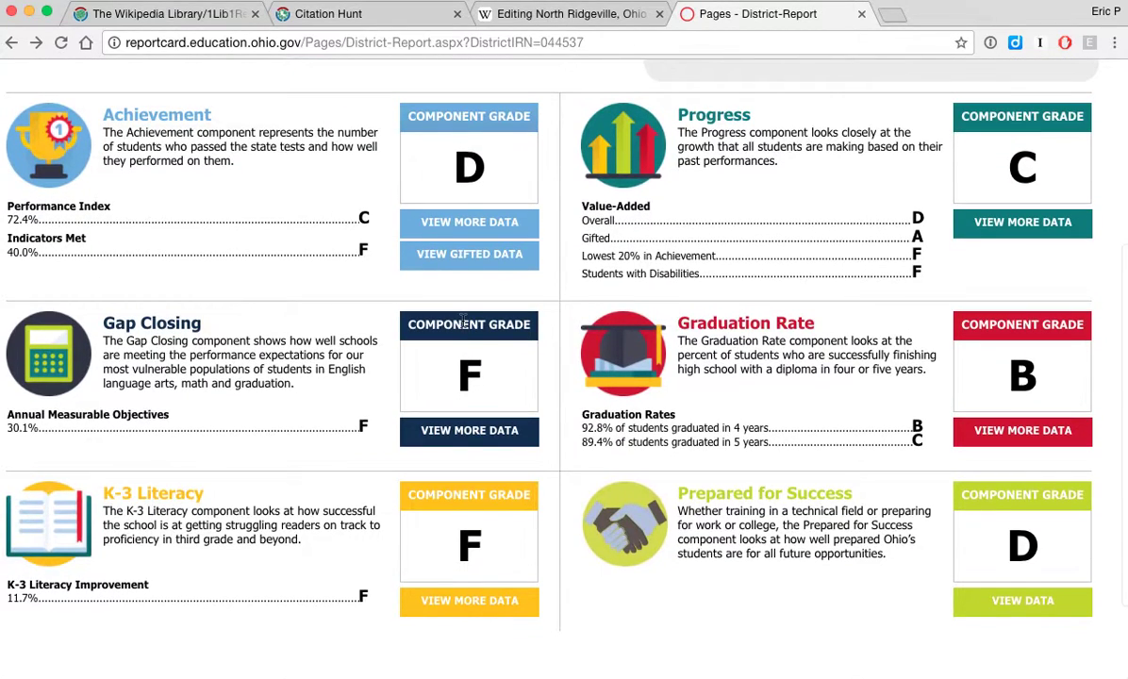
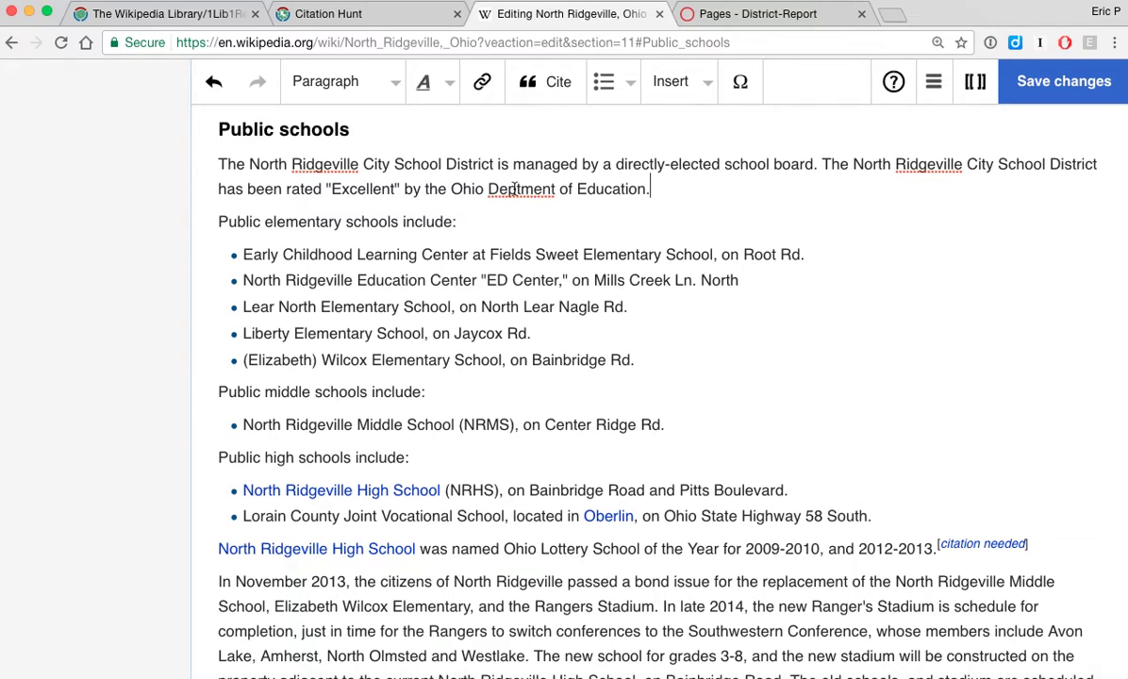
Step: Reword the district's rating claim to "was given a mediocre report card by the Ohio Department of Education for the years 2015-16"
left_click(665, 189)
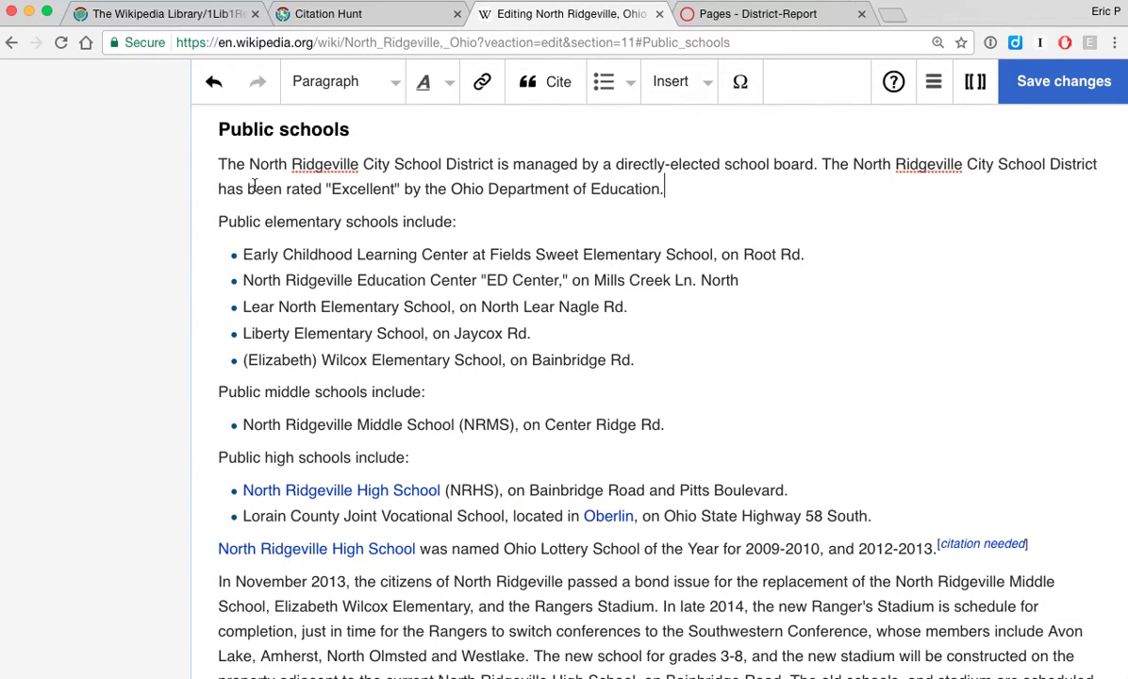
left_click(201, 181)
left_click(401, 188, "shift")
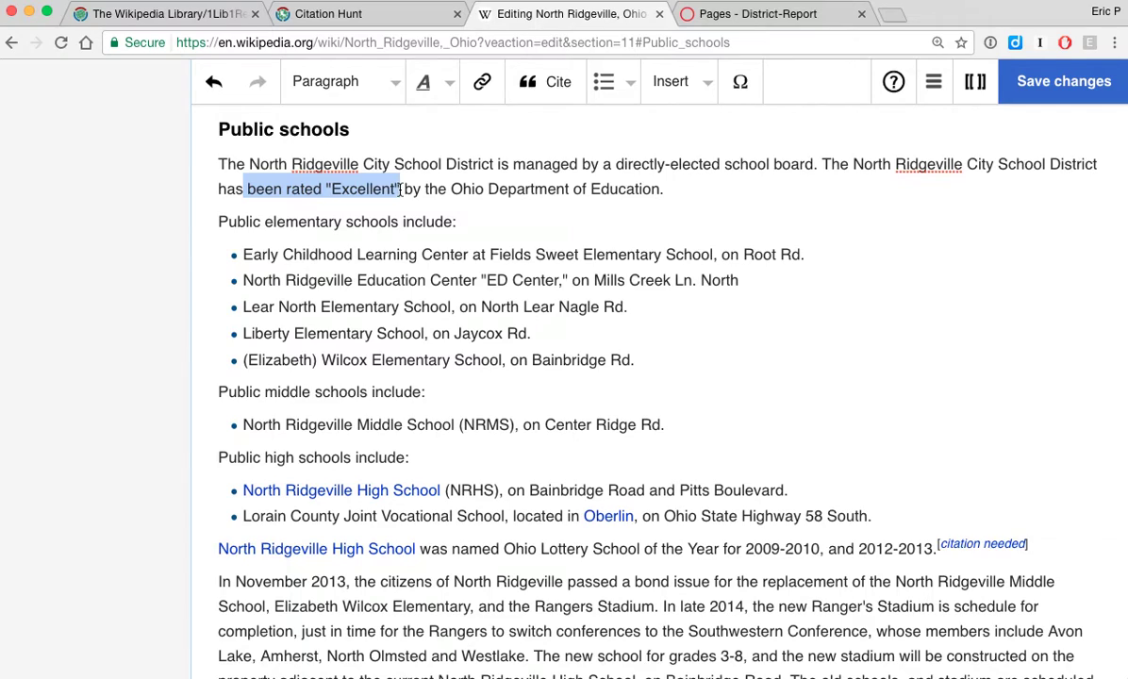
key("BackSpace")
key("BackSpace")
key("BackSpace")
key("BackSpace")
key("BackSpace")
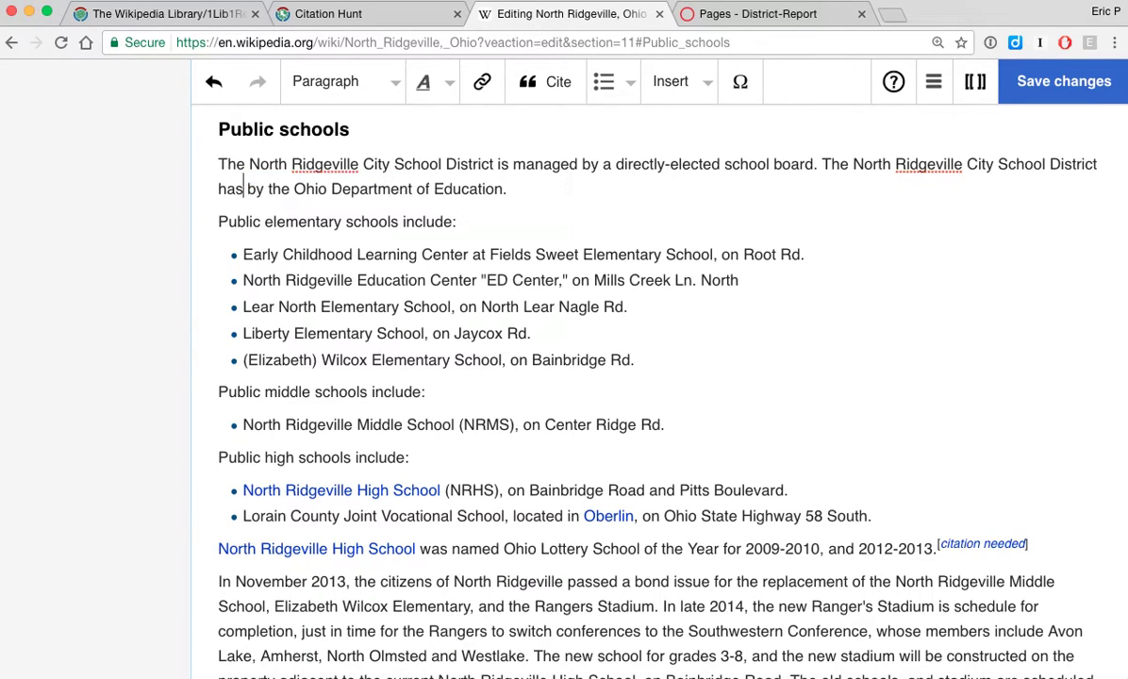
type("was given a medio")
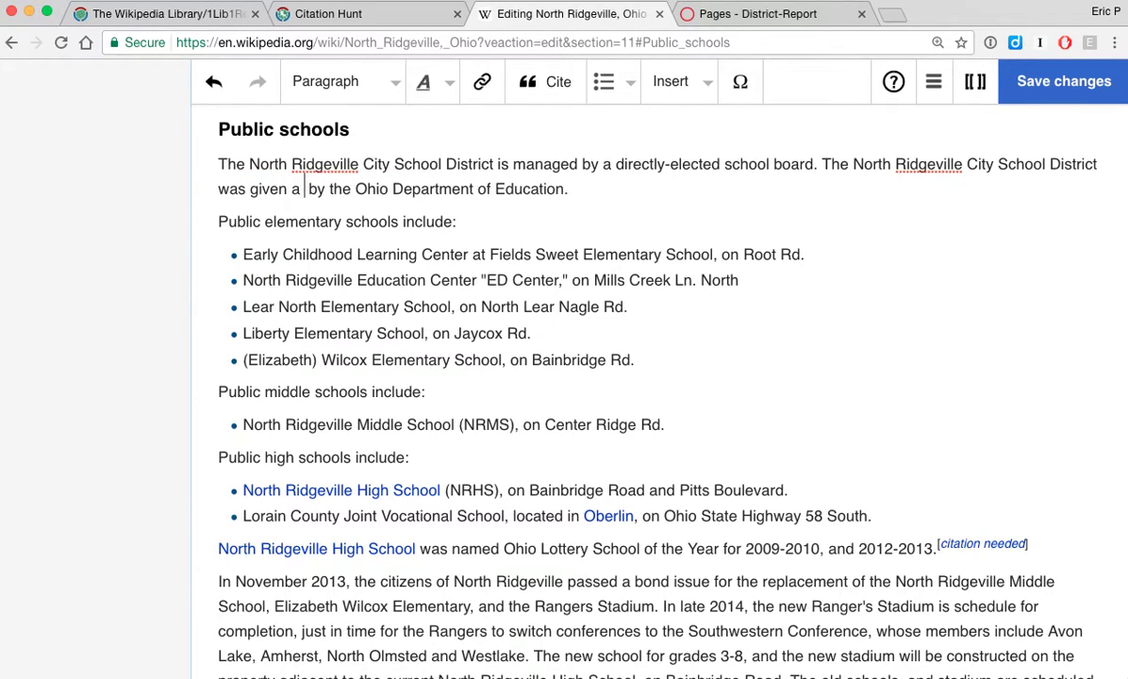
type("cre report card")
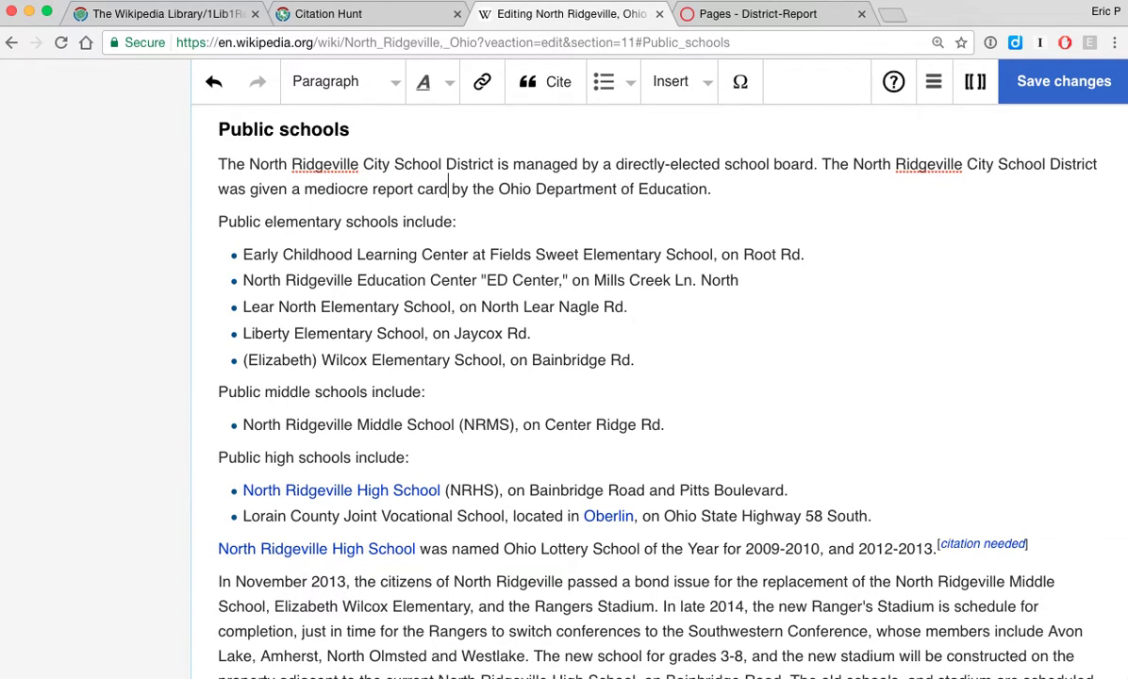
left_click(709, 188)
type("for the years 2015-16")
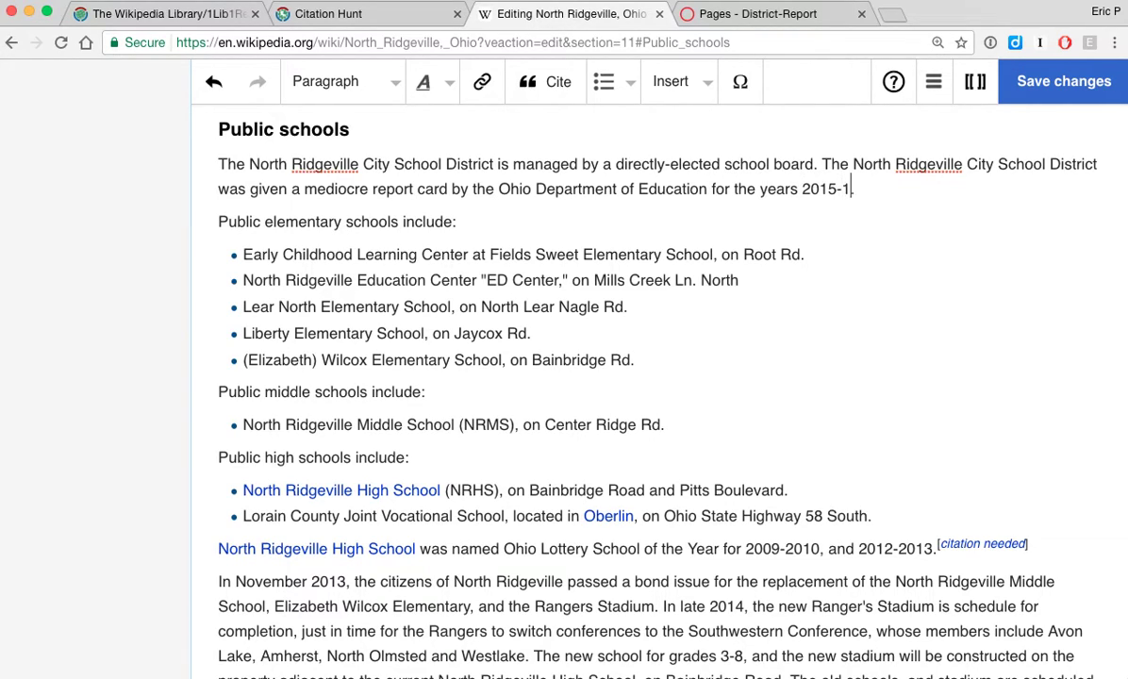
Step: Add a new sentence after the rating claim beginning "It had a grade of "F" for "Gap Closing""
key("End")
type("It has")
key("BackSpace")
key("BackSpace")
key("BackSpace")
type("had ")
type("a grae")
type("e of \"F\" f")
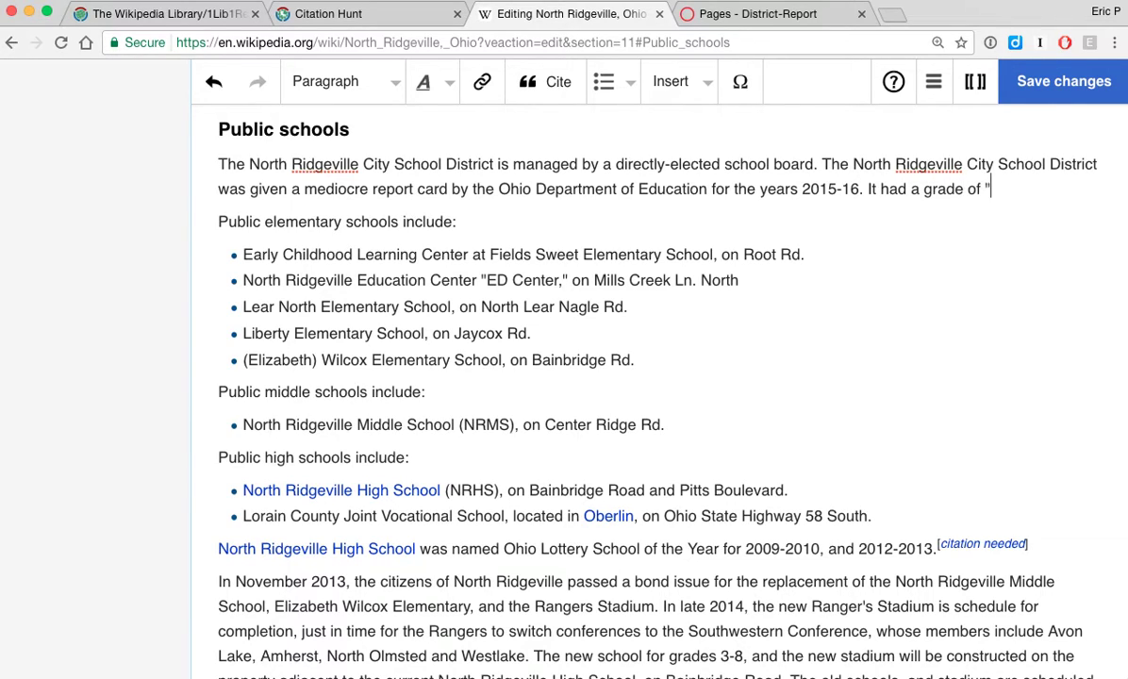
type("or")
key("ctrl+Tab")
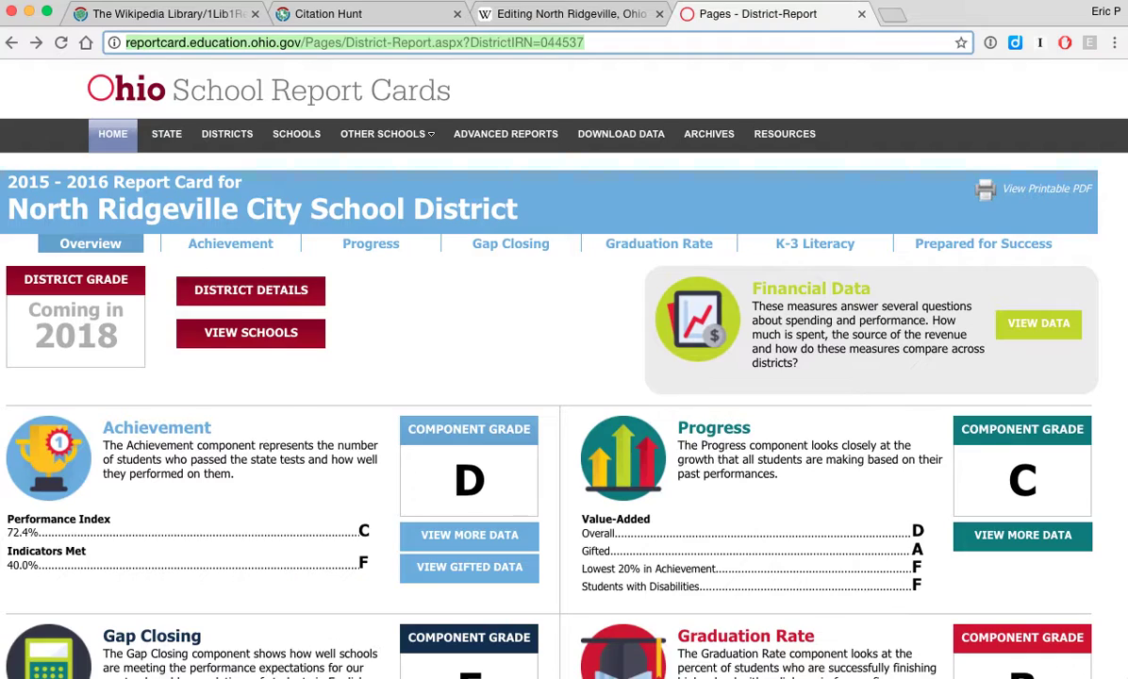
key("ctrl+shift+Tab")
type("\"Gap Closing\"")
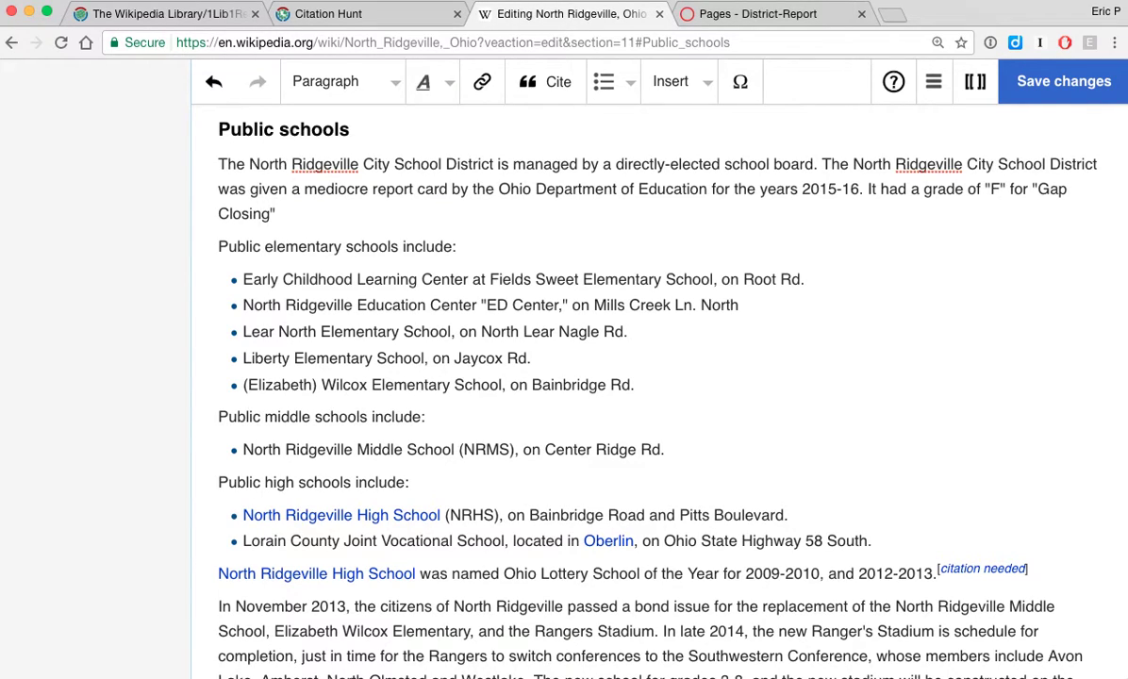
Step: Finish the grade sentence with "as well as "K-3 Literacy", while receiving a B for "Graduation Rate"."
type(" as well as \"k")
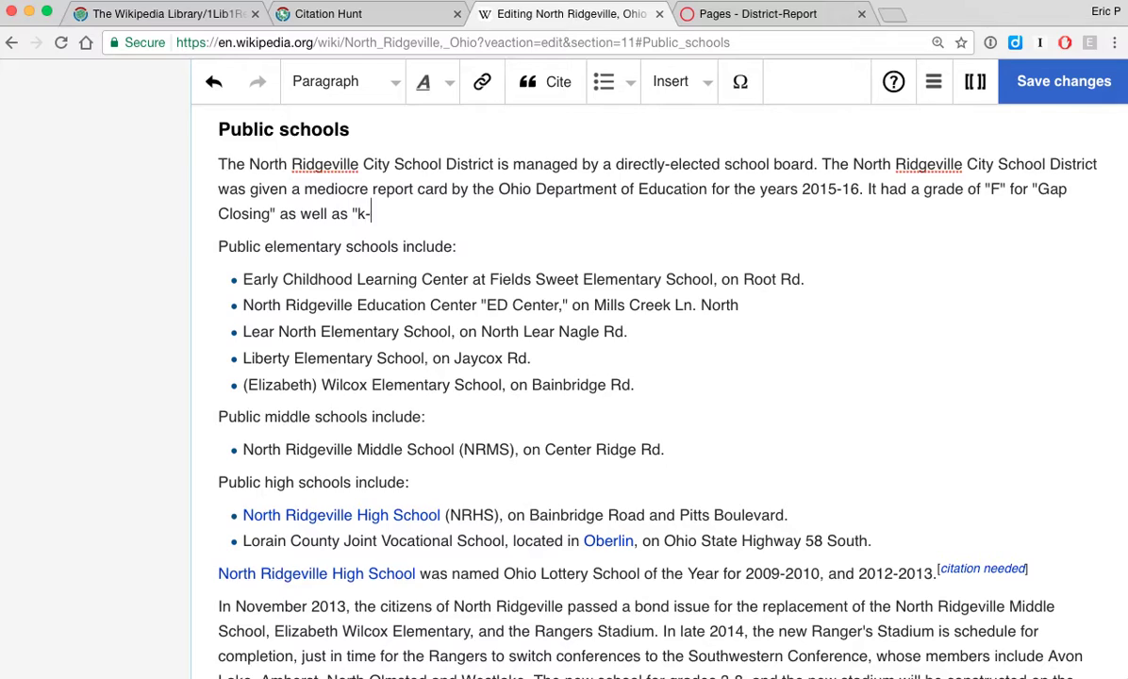
key("BackSpace")
type("K-3 Literacy\"")
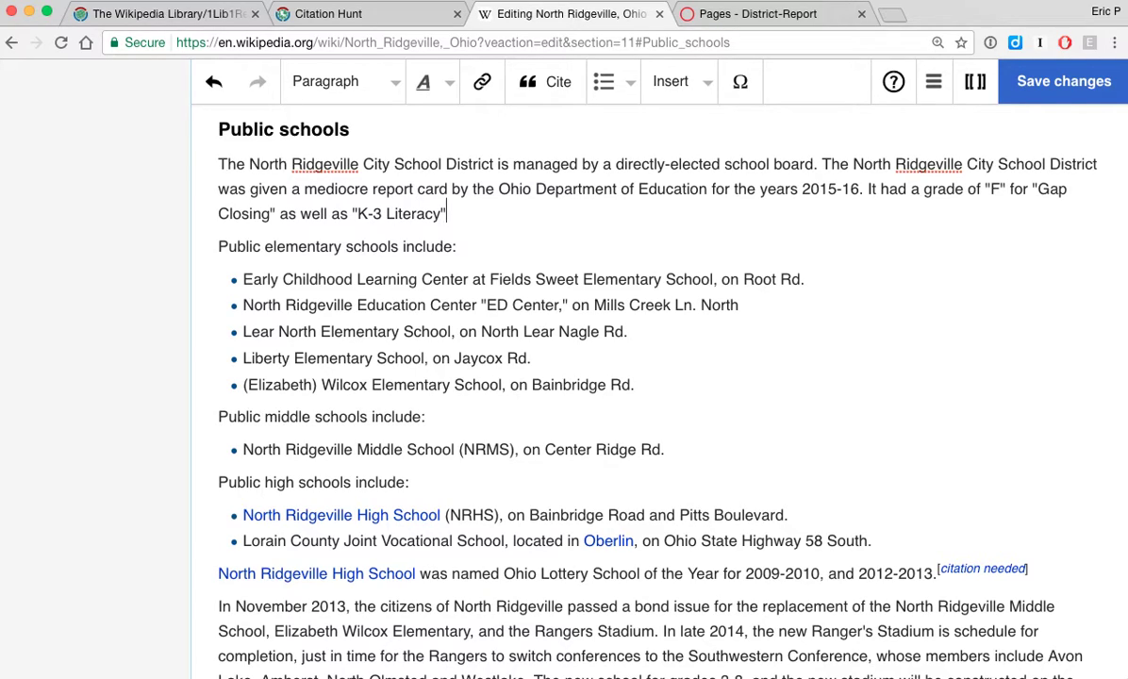
type(", while receiving a ")
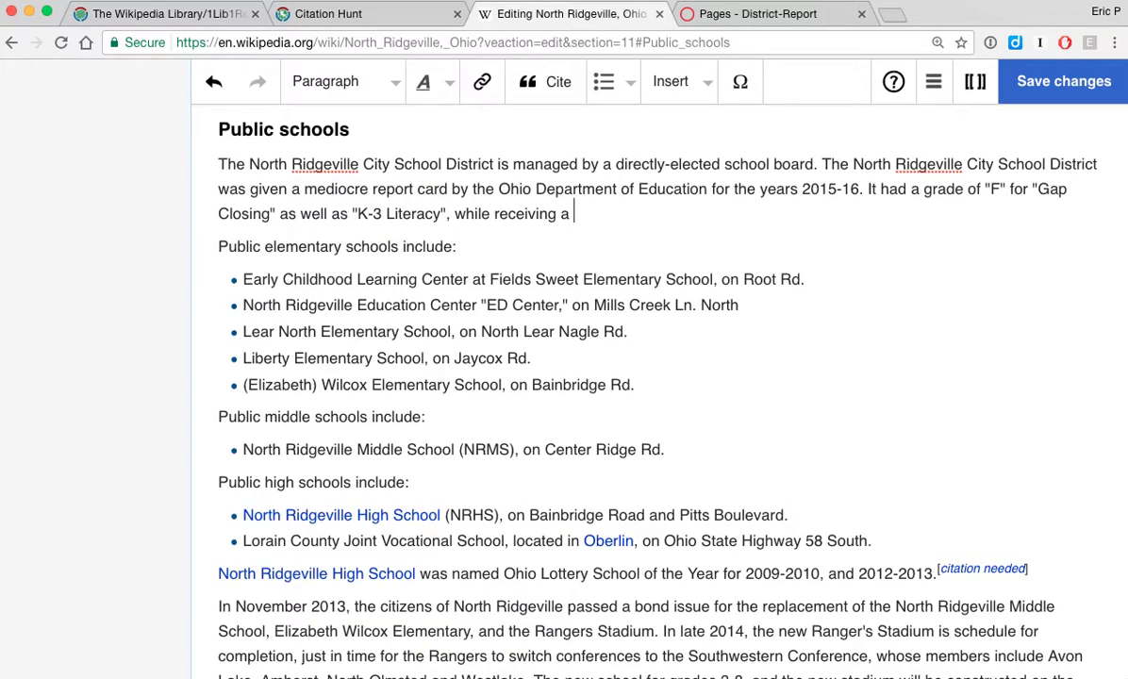
type("B for \"Graduation Rate")
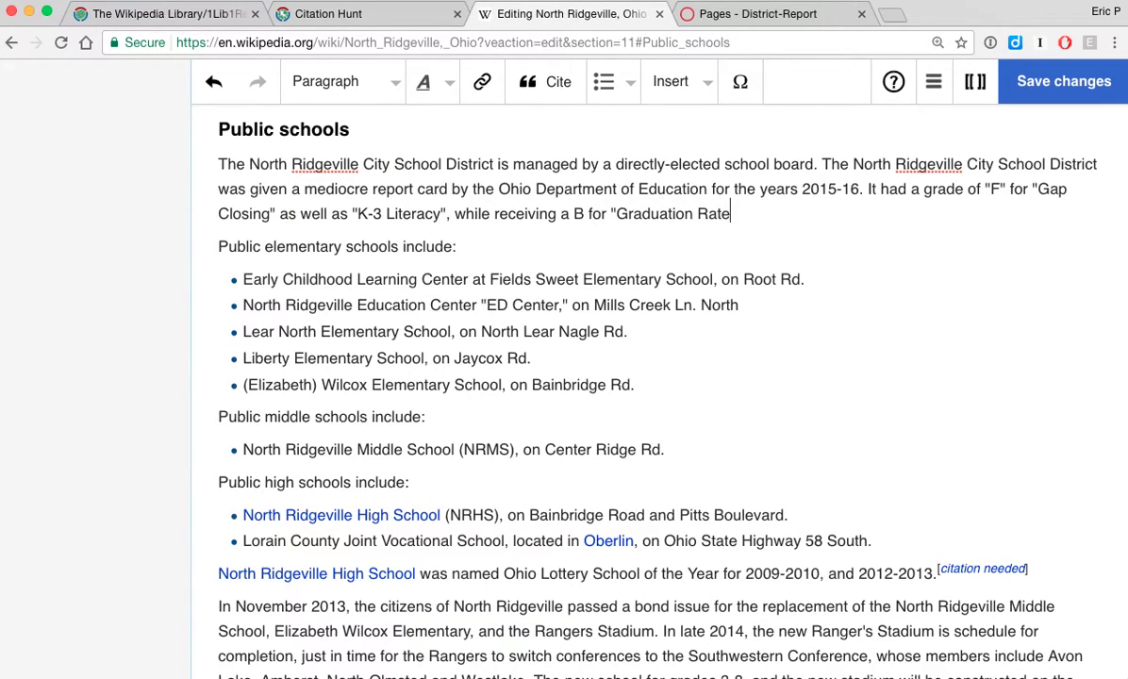
type("\".")
Step: Check the written grades against the component grades on the district's 2015-2016 report card
key("ctrl+Tab")
scroll(396, 283, "down", 10)
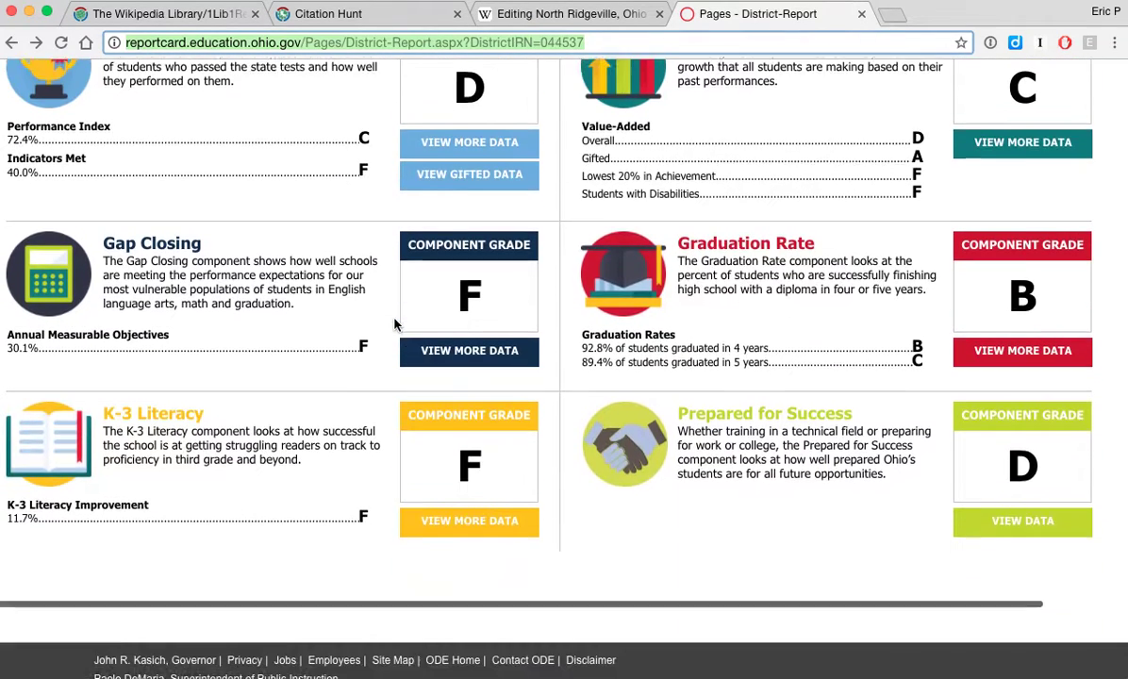
scroll(425, 351, "up", 2)
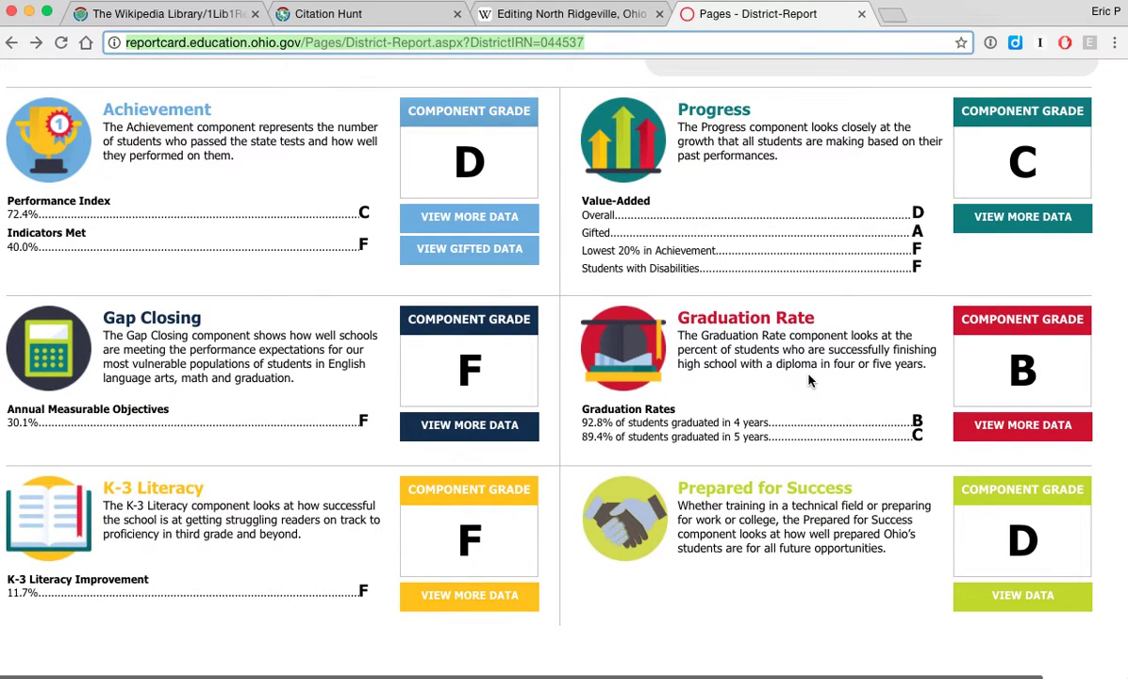
scroll(808, 380, "up", 5)
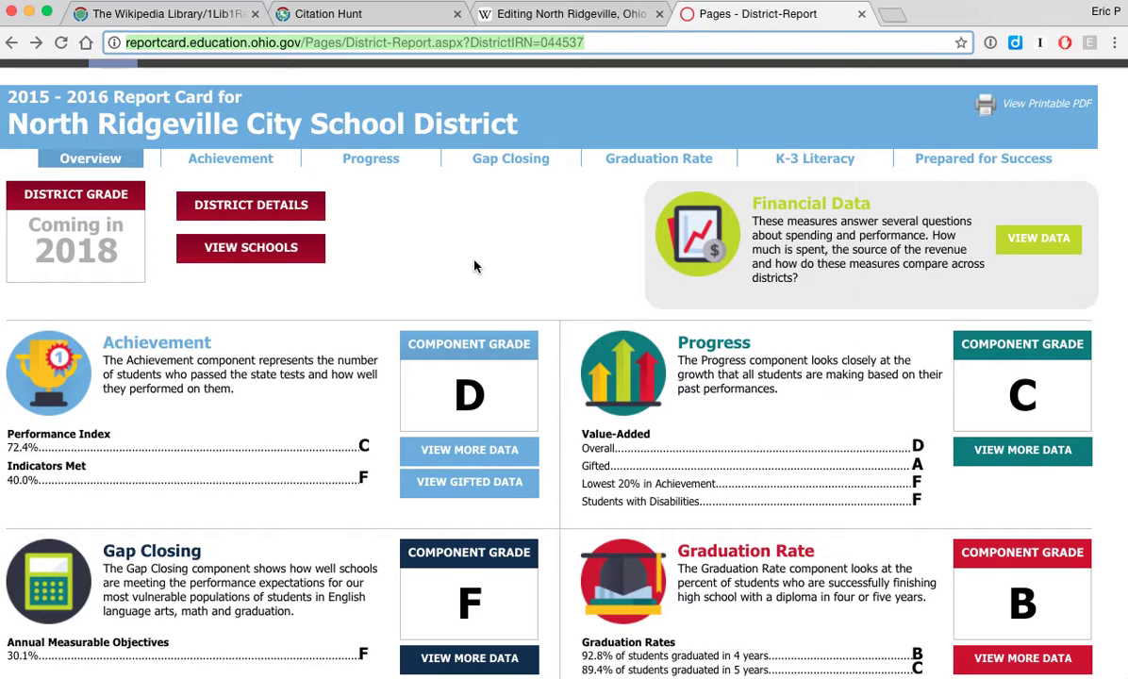
Step: Return to the Wikipedia editor and remove the quotation marks around the grade F in the "Gap Closing" sentence
scroll(475, 266, "up", 1)
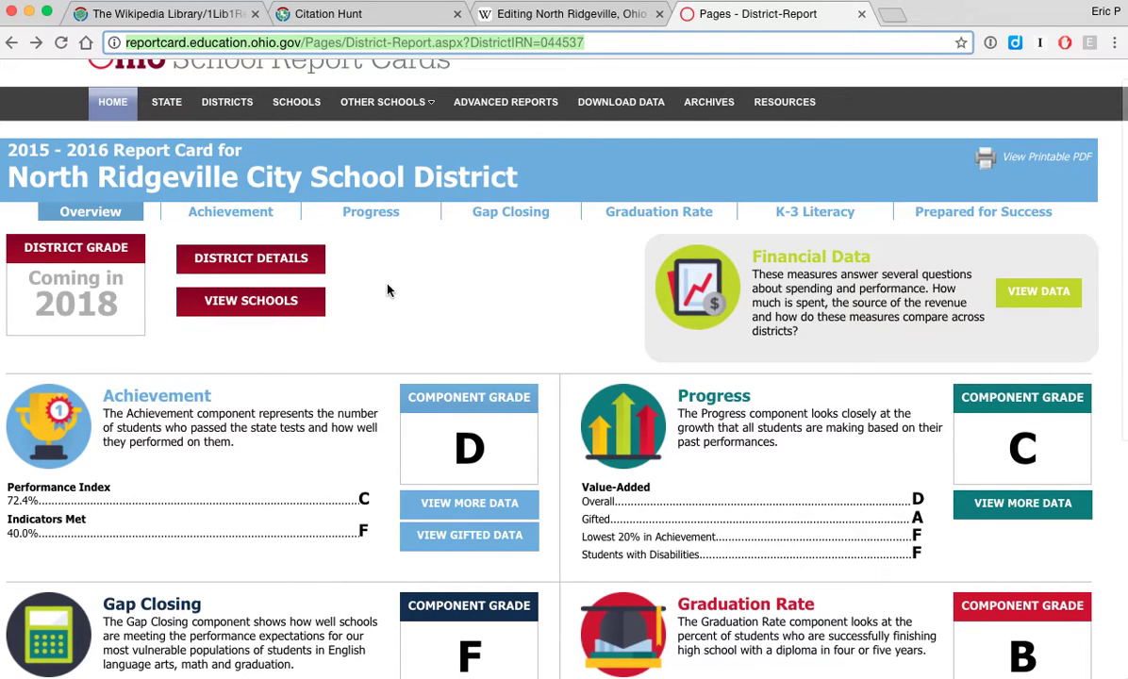
key("ctrl+shift+Tab")
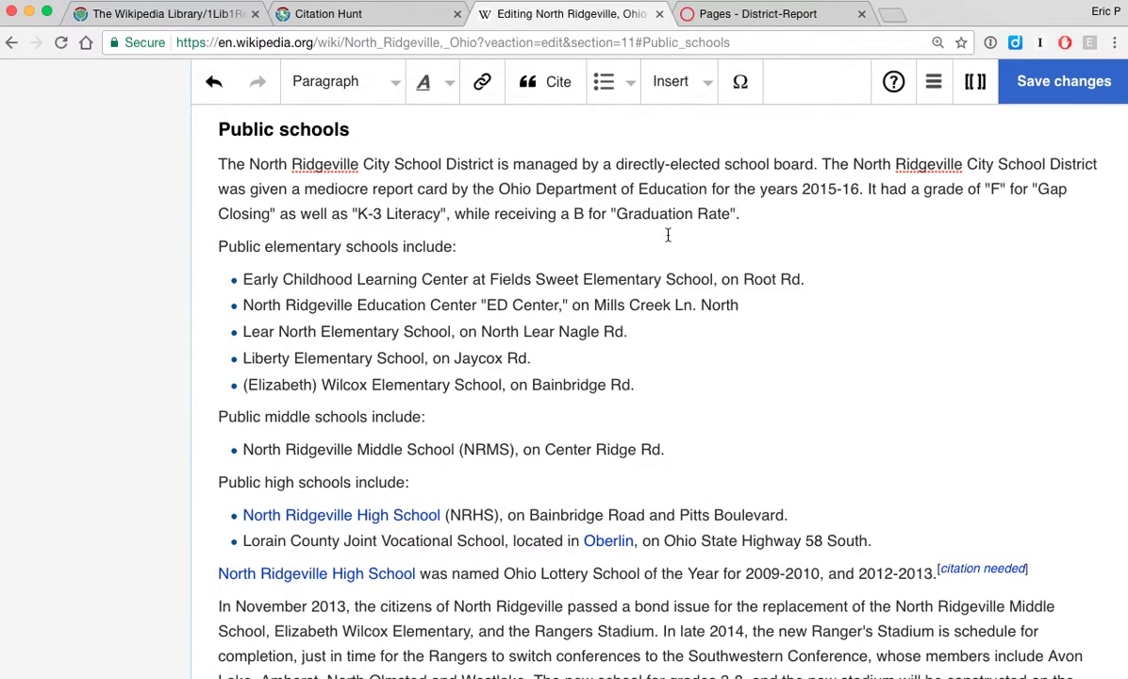
left_click(986, 189)
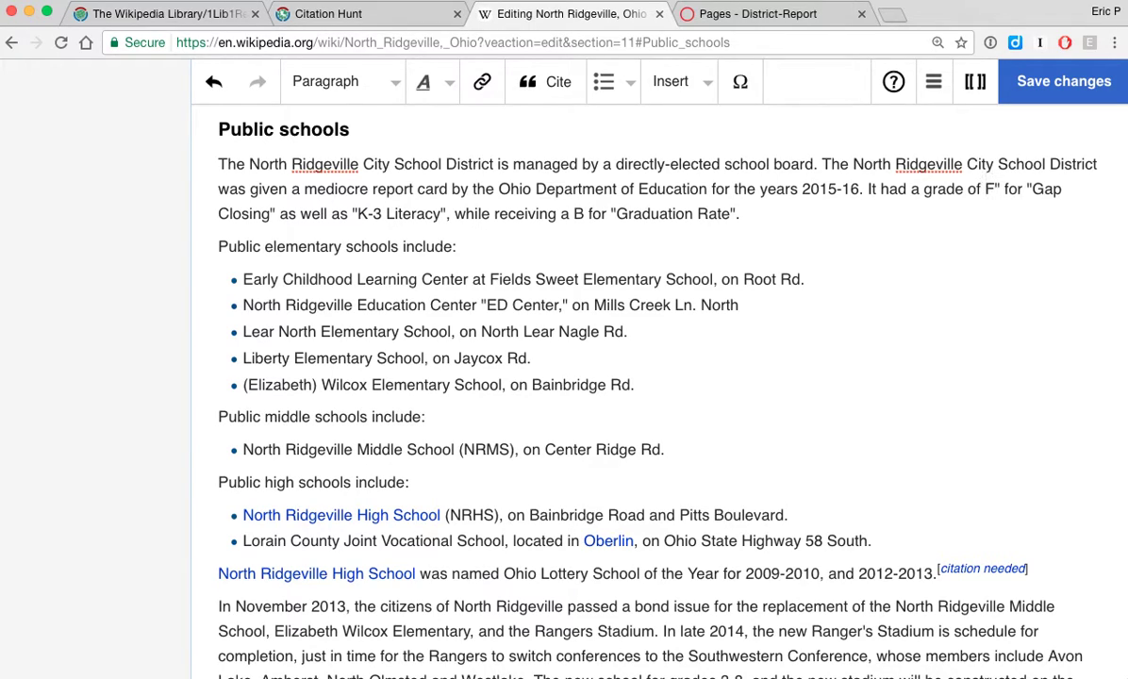
key("Right")
key("Delete")
Step: Link the words "grade of F" to the "F (grade)" page, searching for "F grade"
left_click_drag(928, 190, 994, 191)
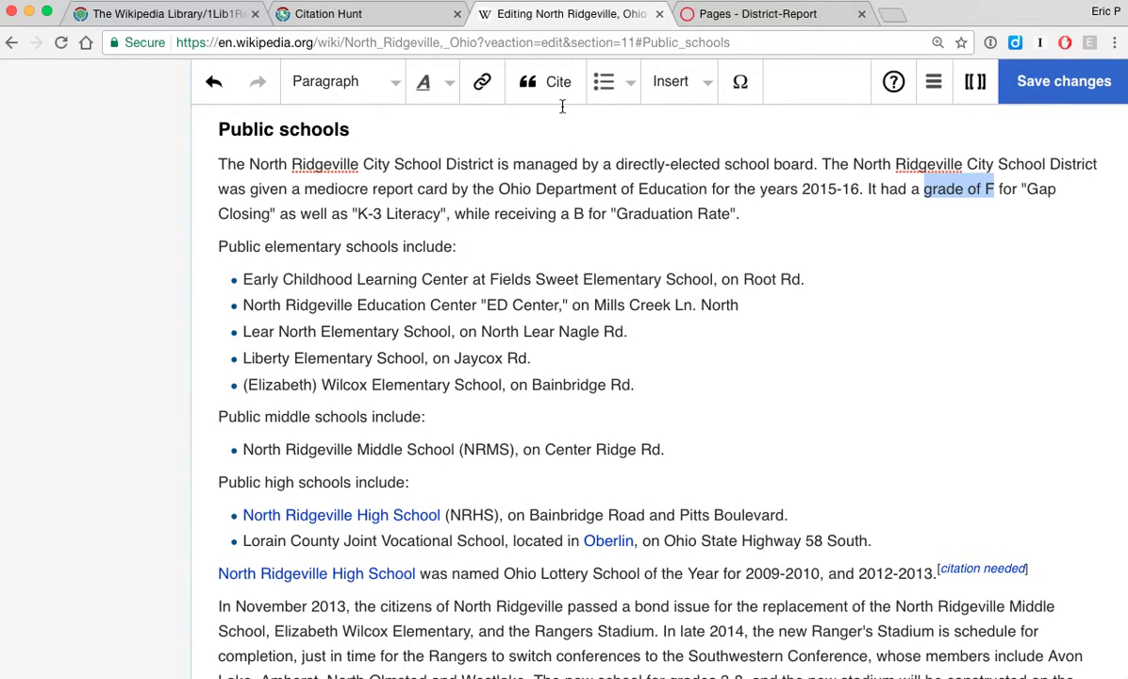
left_click(482, 82)
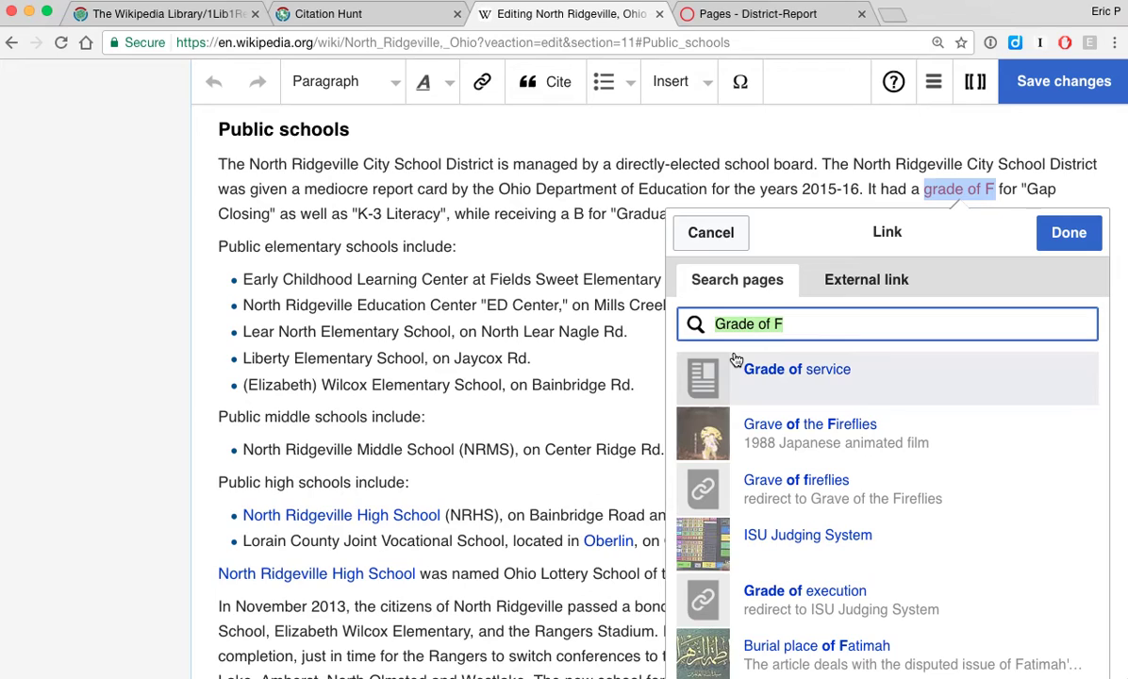
type("F g")
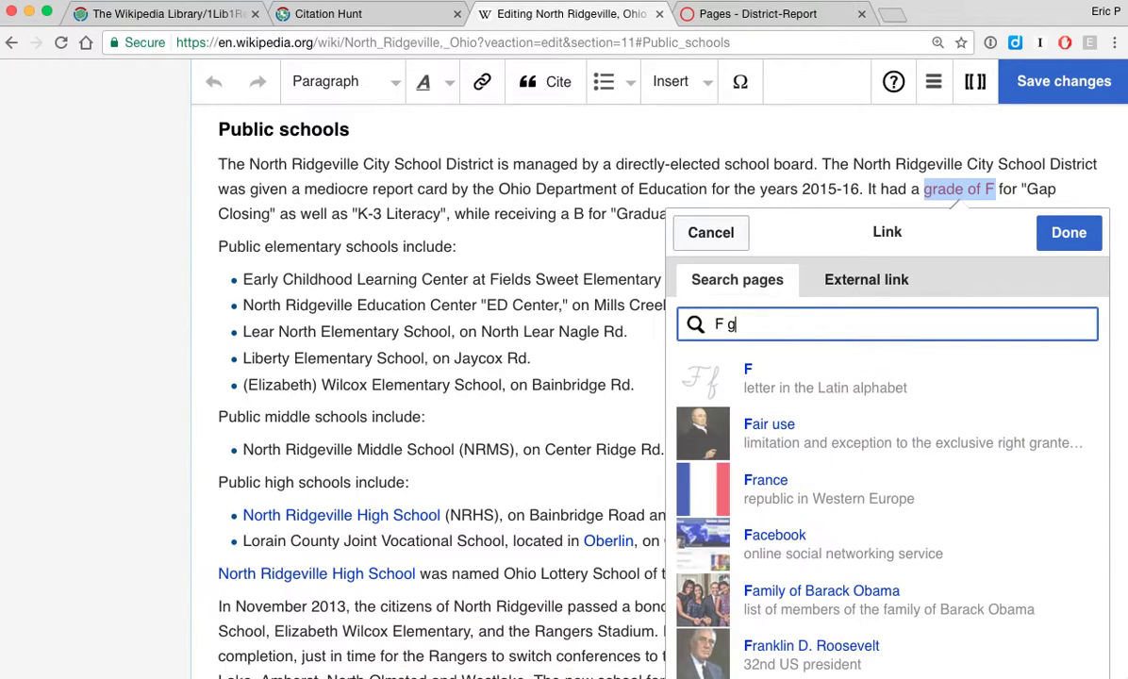
type("rade")
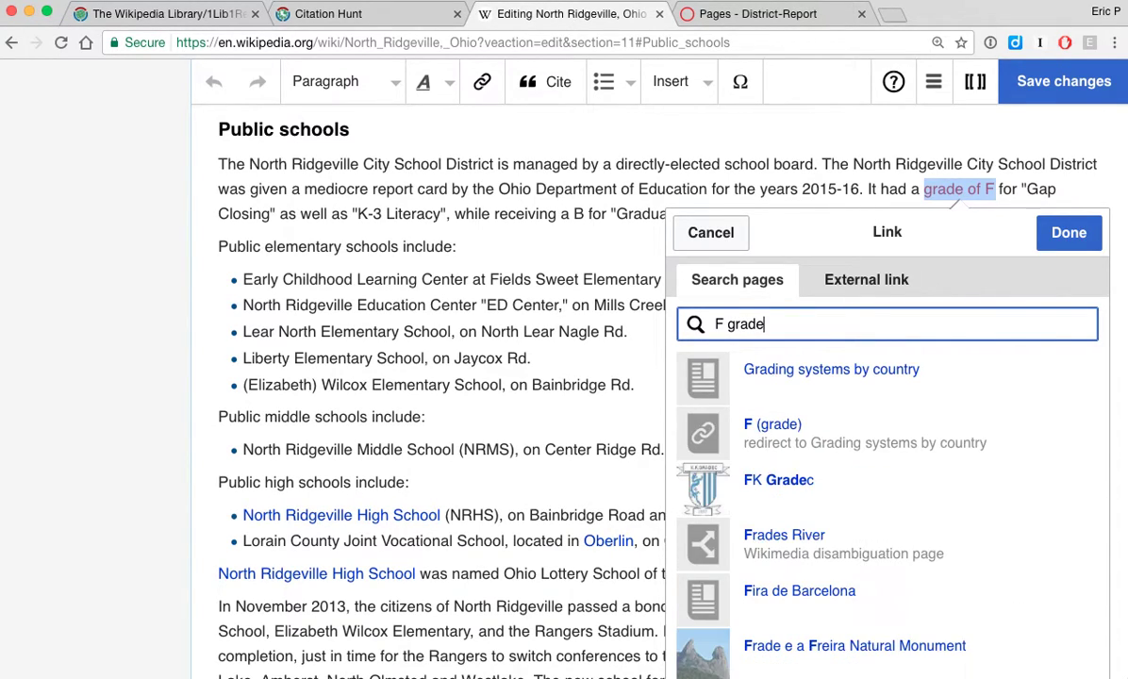
left_click(805, 433)
left_click(623, 174)
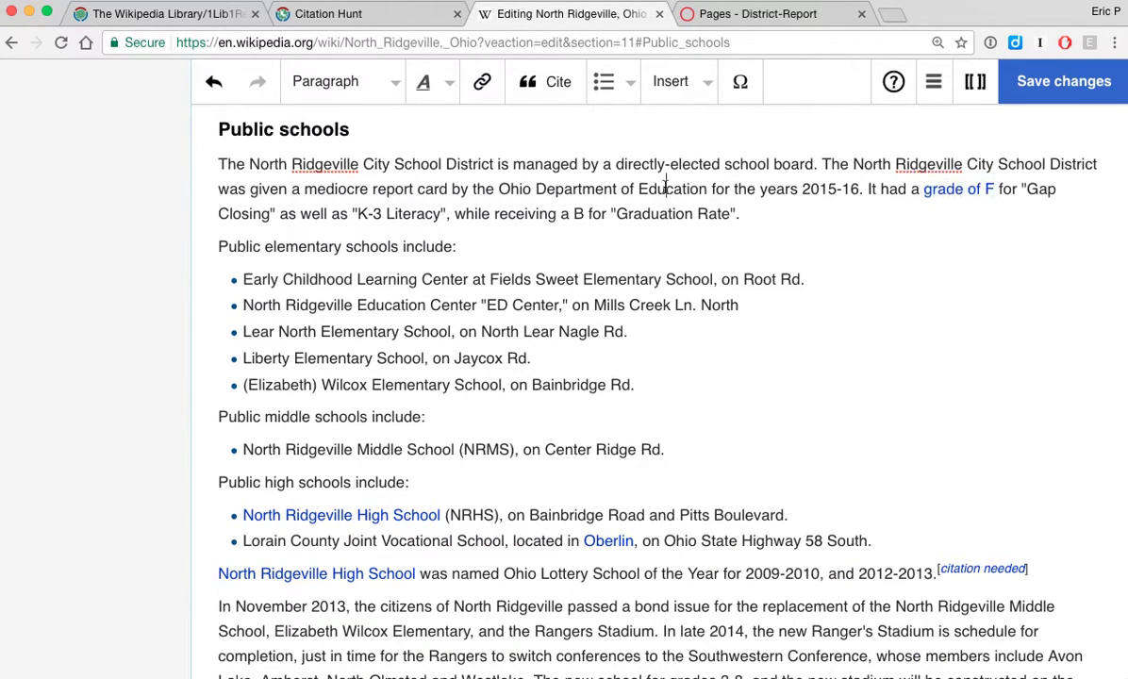
left_click(760, 215)
double_click(320, 189)
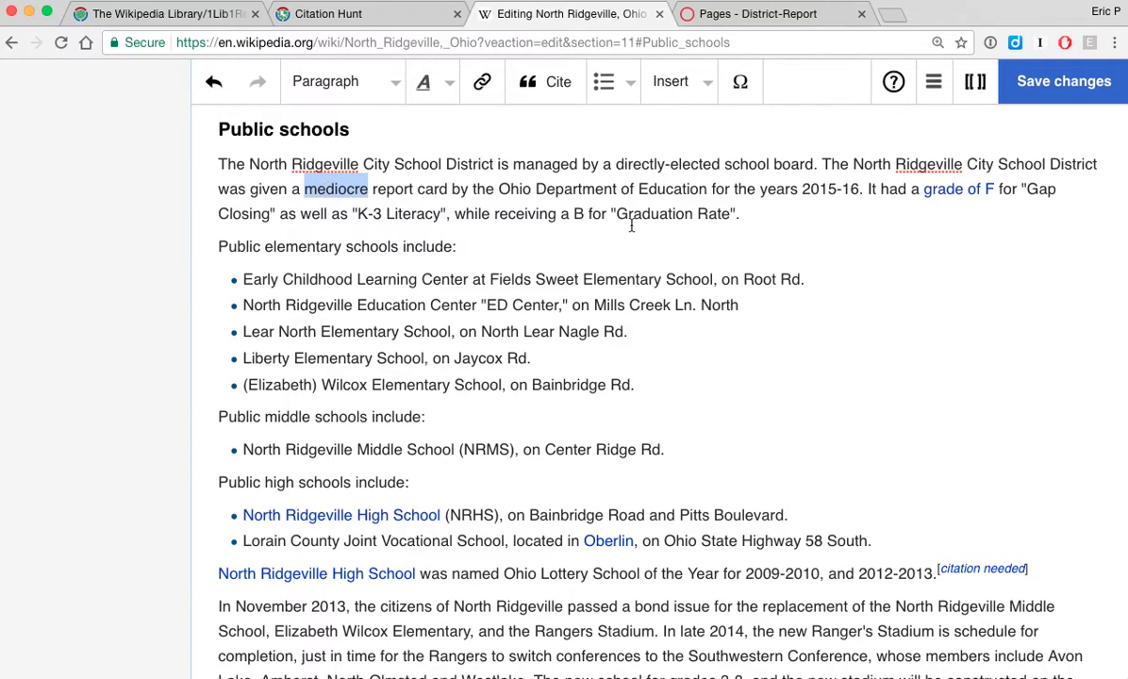
left_click(750, 209)
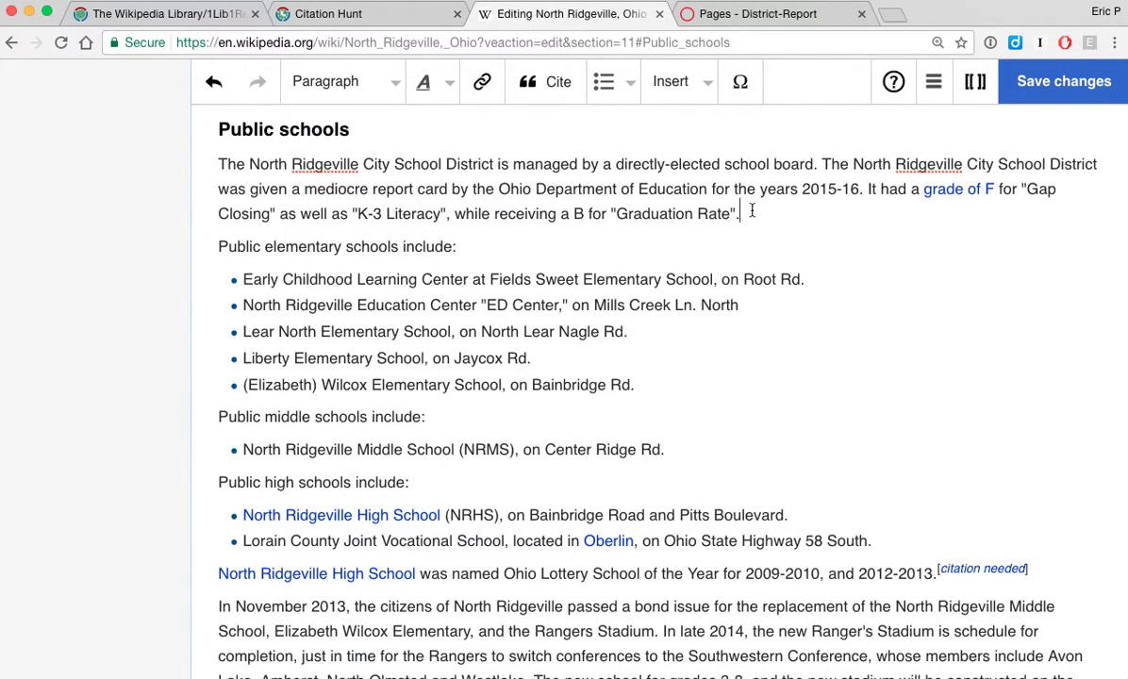
left_click(552, 82)
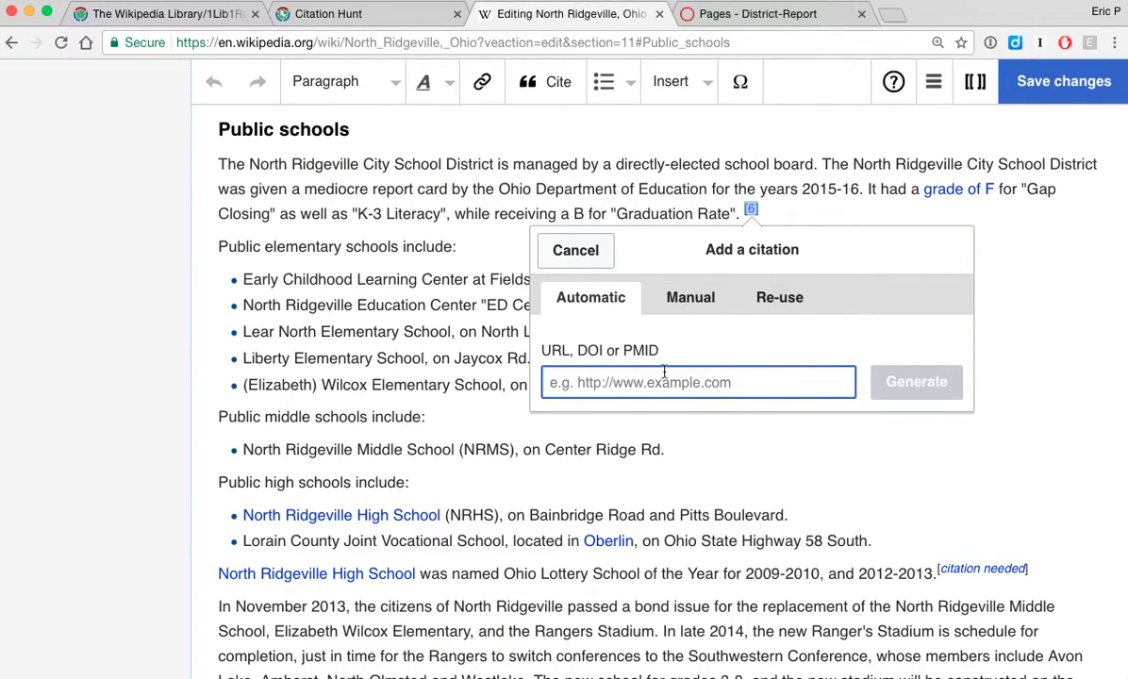
left_click(687, 297)
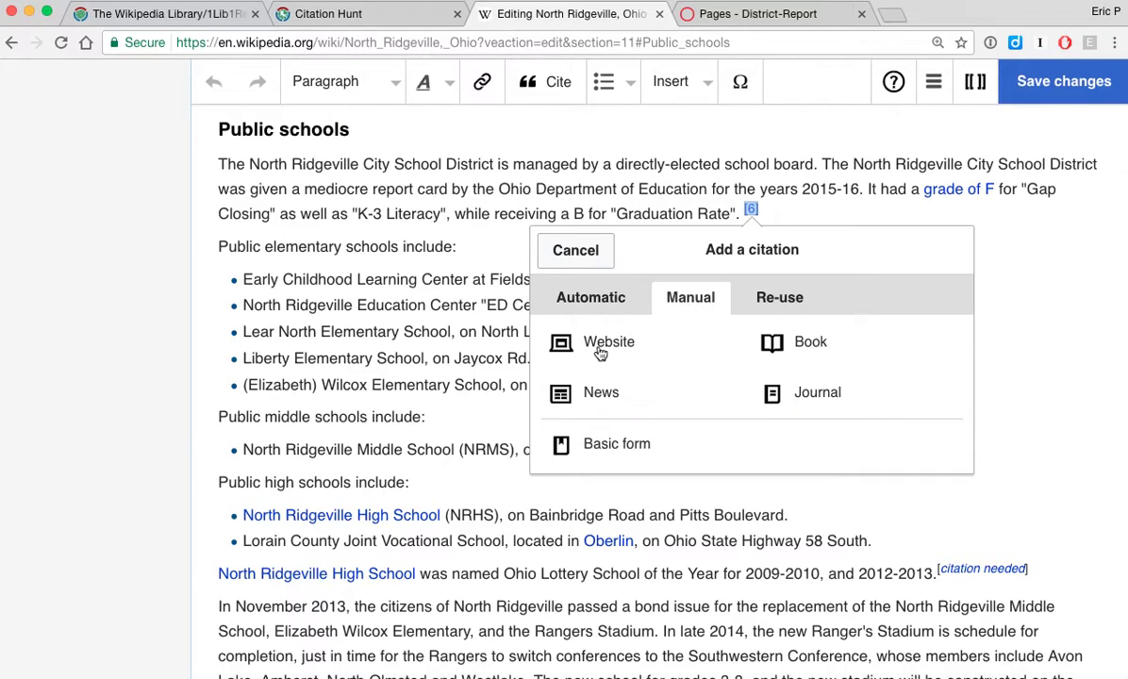
left_click(569, 296)
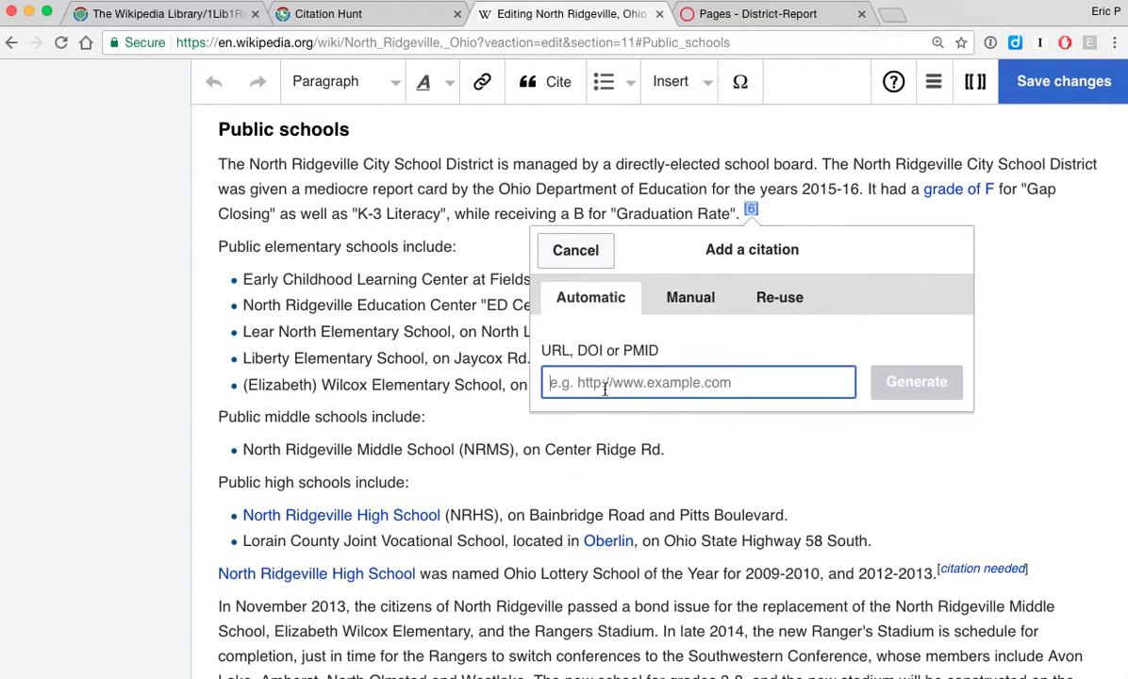
type("http://reportcard.education.ohio.gov/Pages/District-Report.aspx?DistrictIRN=044537")
left_click(898, 382)
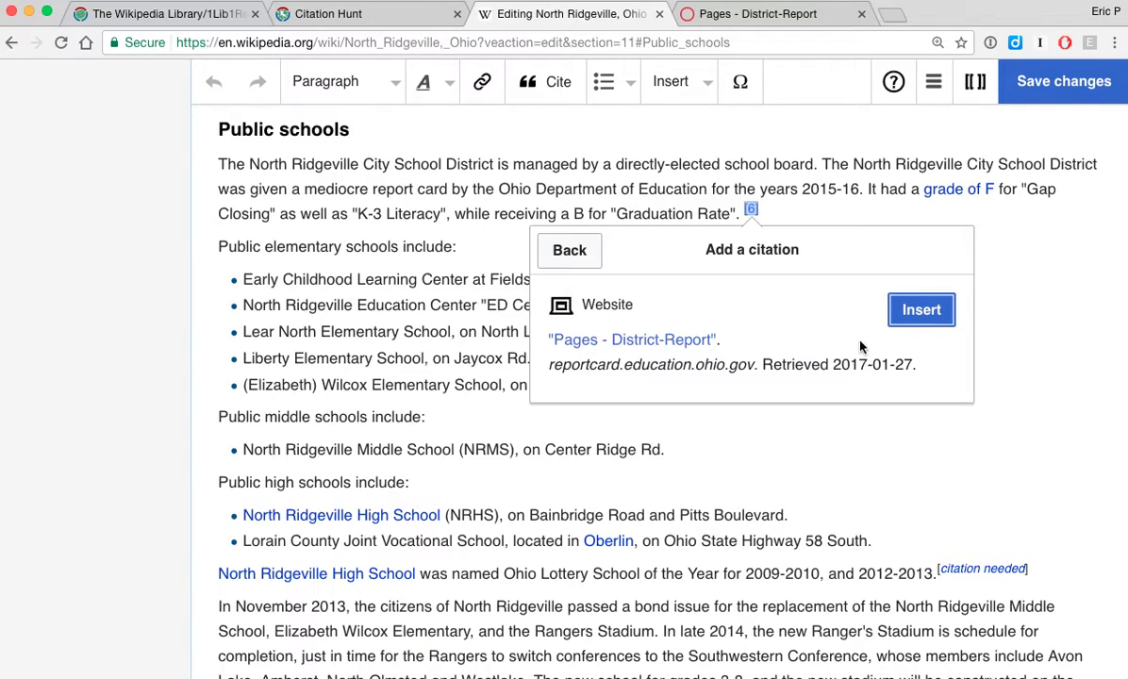
left_click(925, 312)
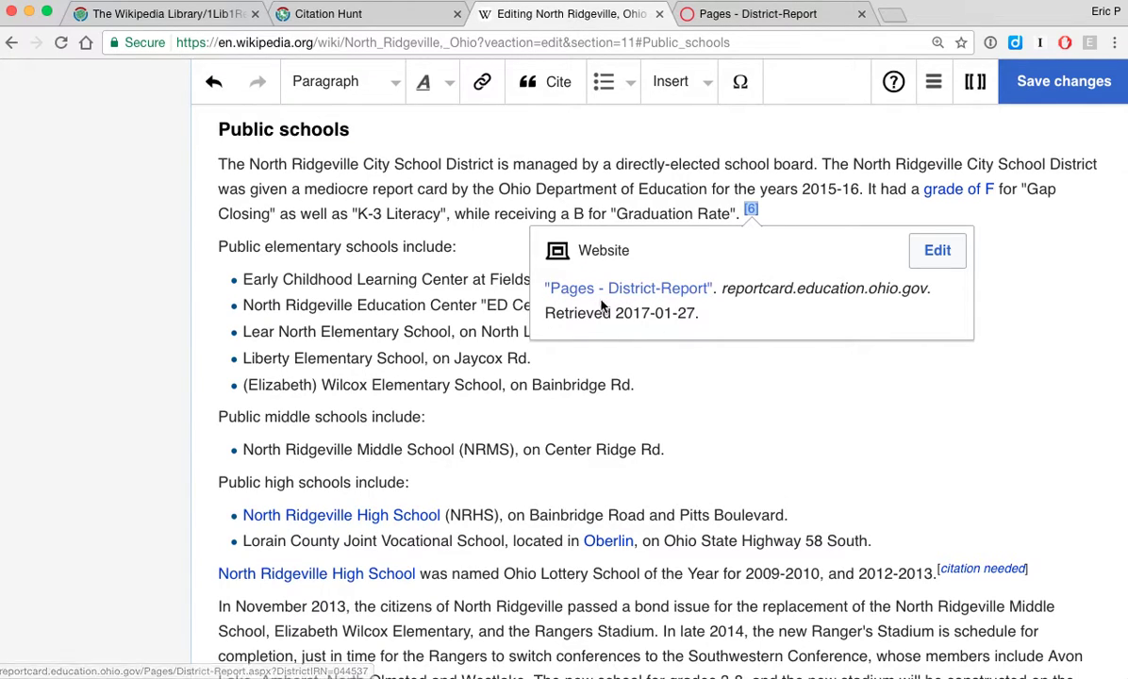
Step: Open the new citation for editing and replace its title with "2015-16"
left_click(938, 252)
scroll(584, 453, "down", 1)
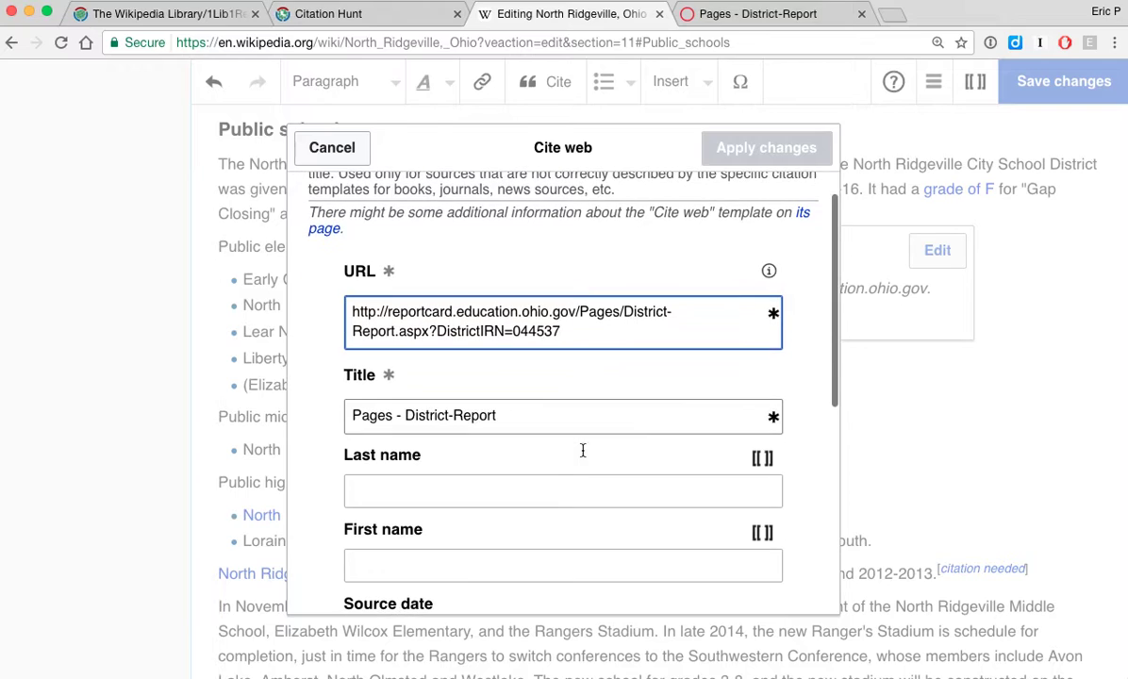
left_click(543, 412)
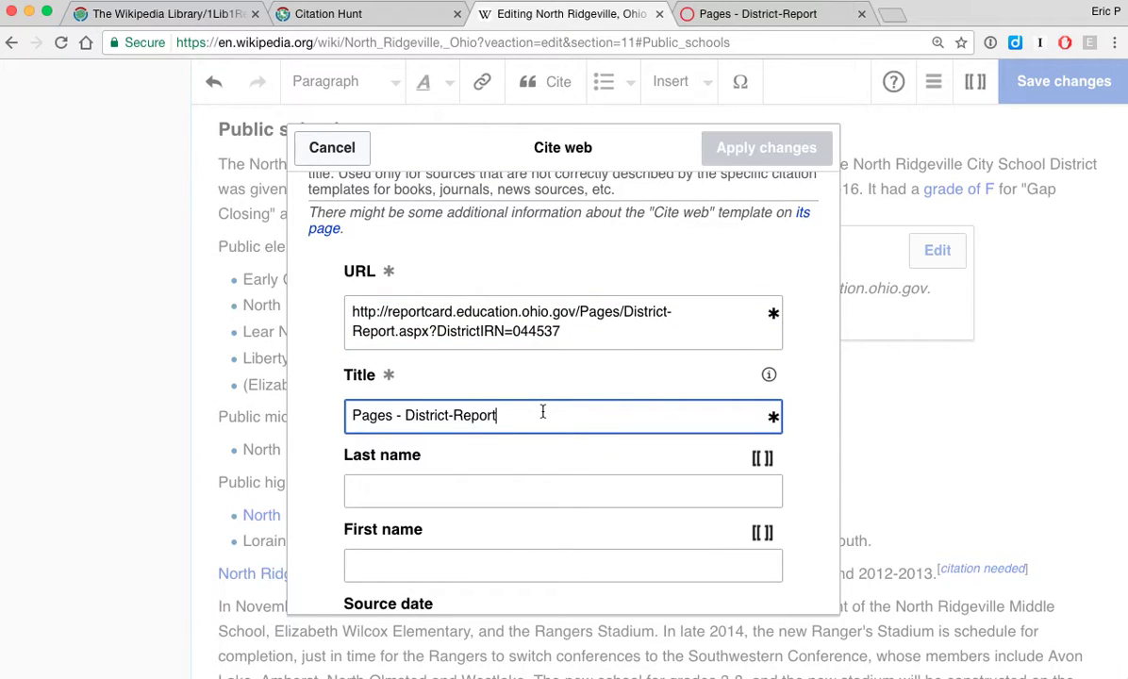
triple_click(543, 412)
type("2015-16")
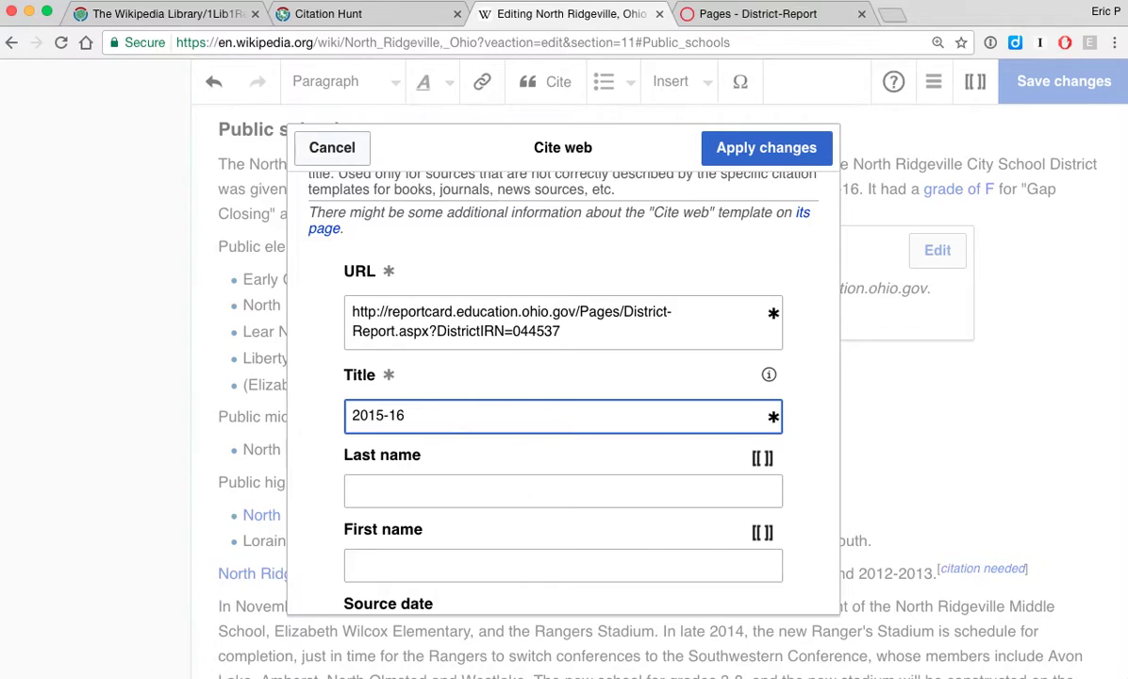
Step: Expand the citation title to "2015 - 2016 Report Card for Northridge City School District", copying "Report Card for" from the report card heading
key("ctrl+Tab")
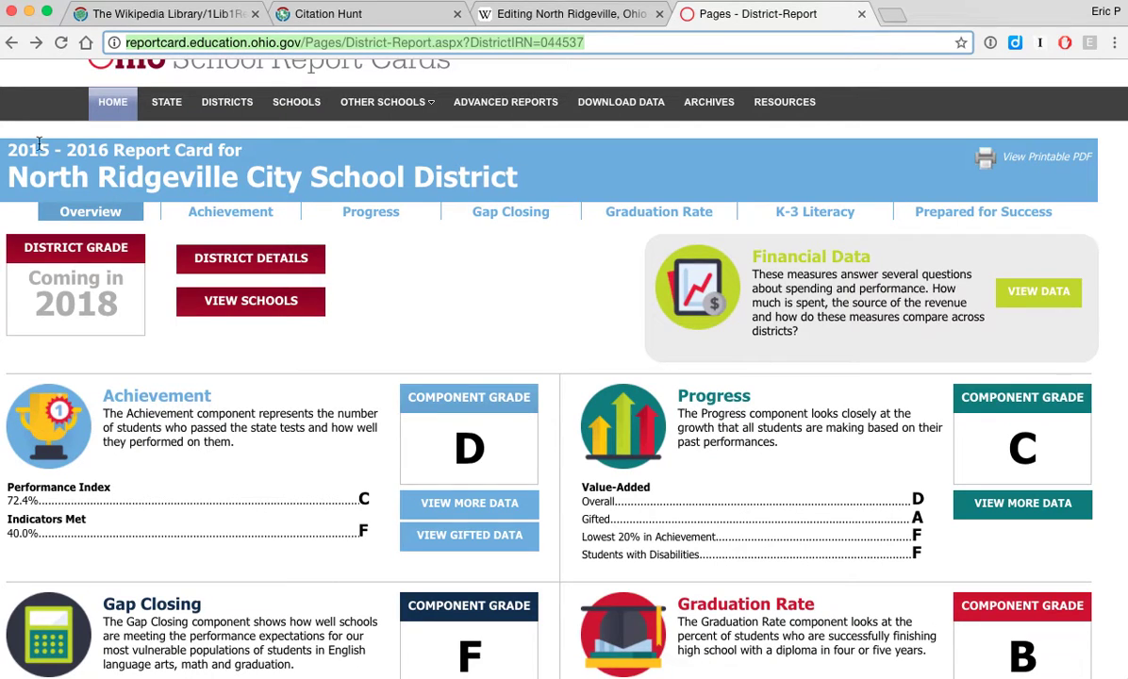
left_click_drag(114, 151, 243, 154)
key("super+c")
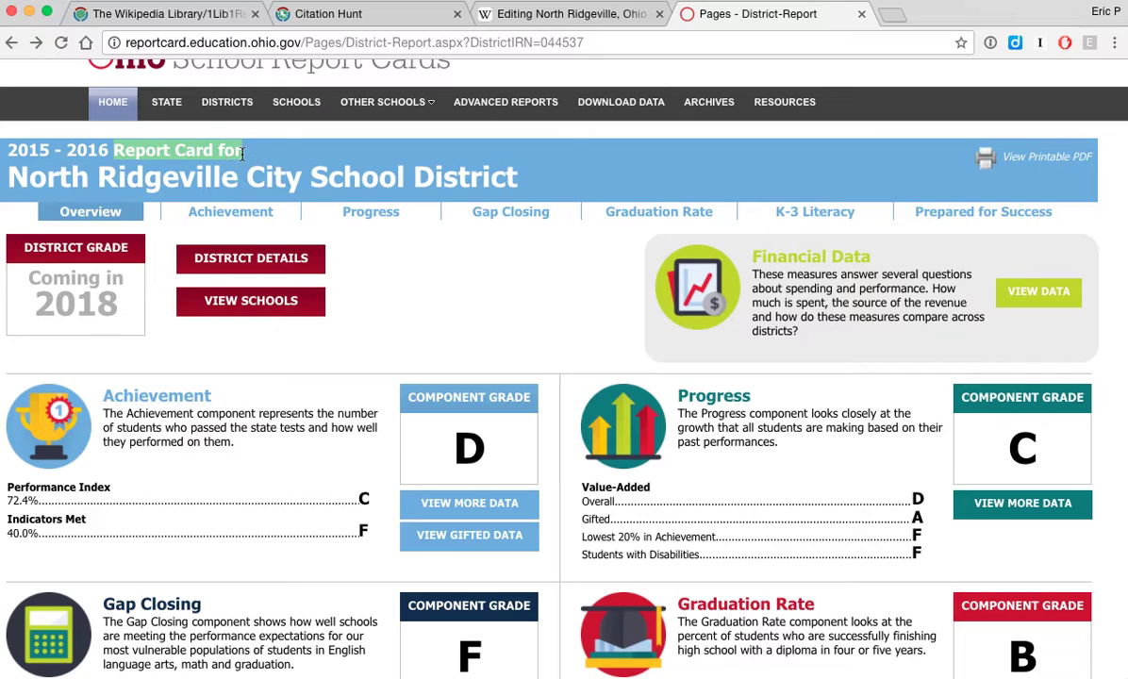
key("ctrl+shift+Tab")
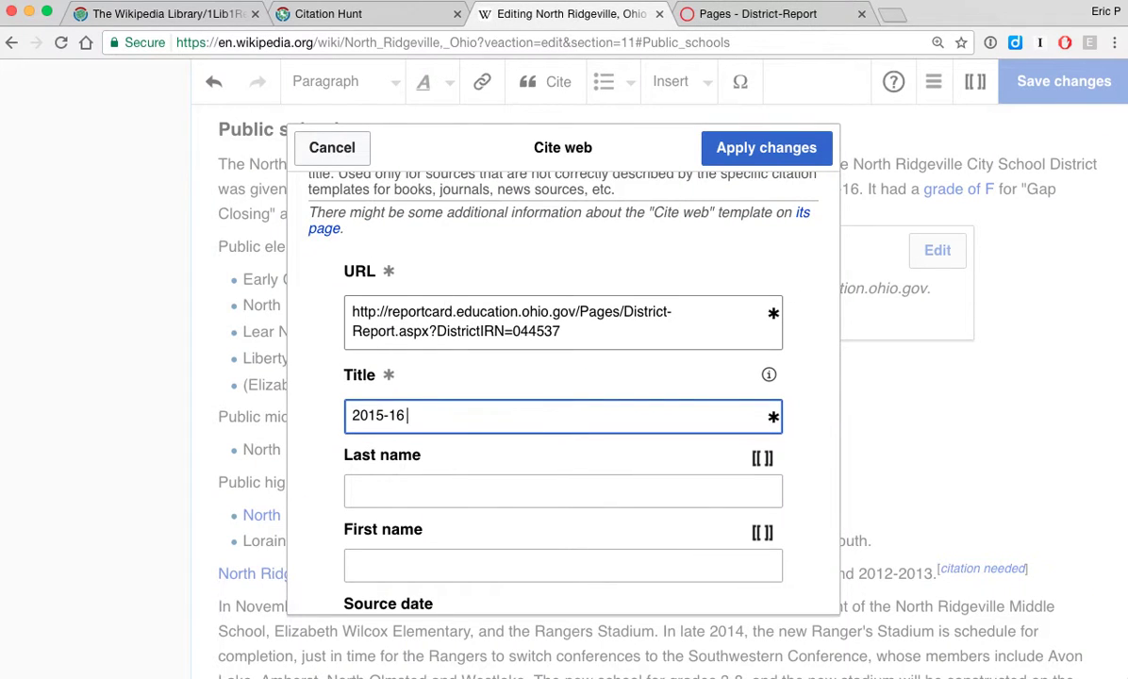
key("super+v")
left_click(389, 415)
key("BackSpace")
type("– 20 No")
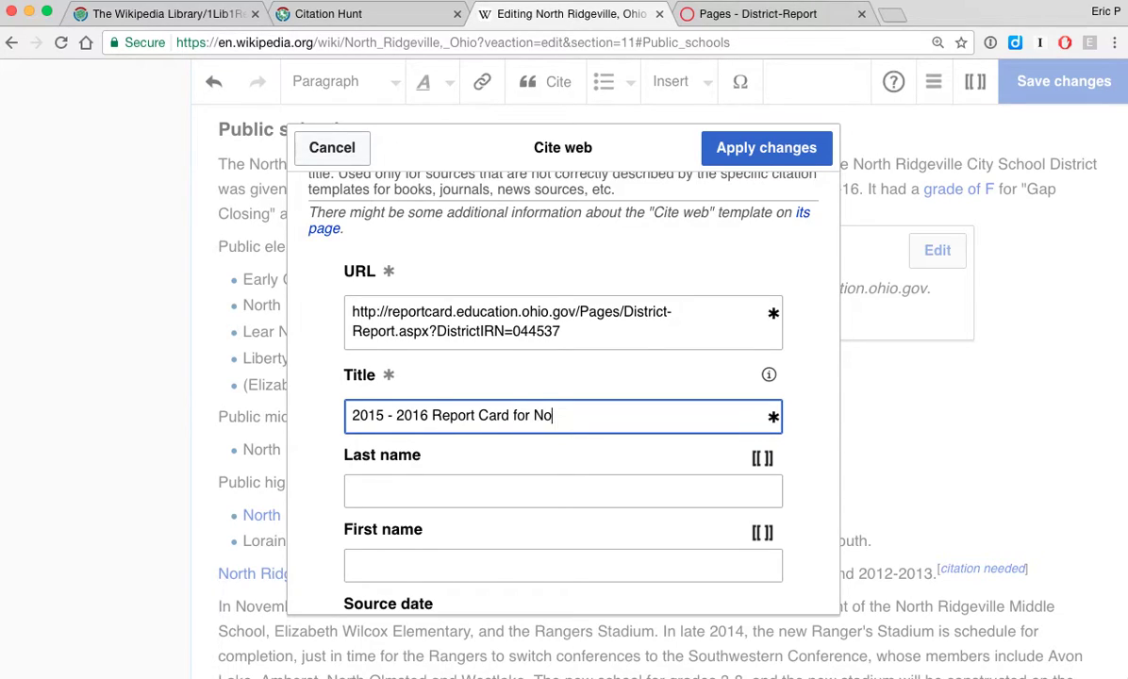
type("rthdidge City School Distric")
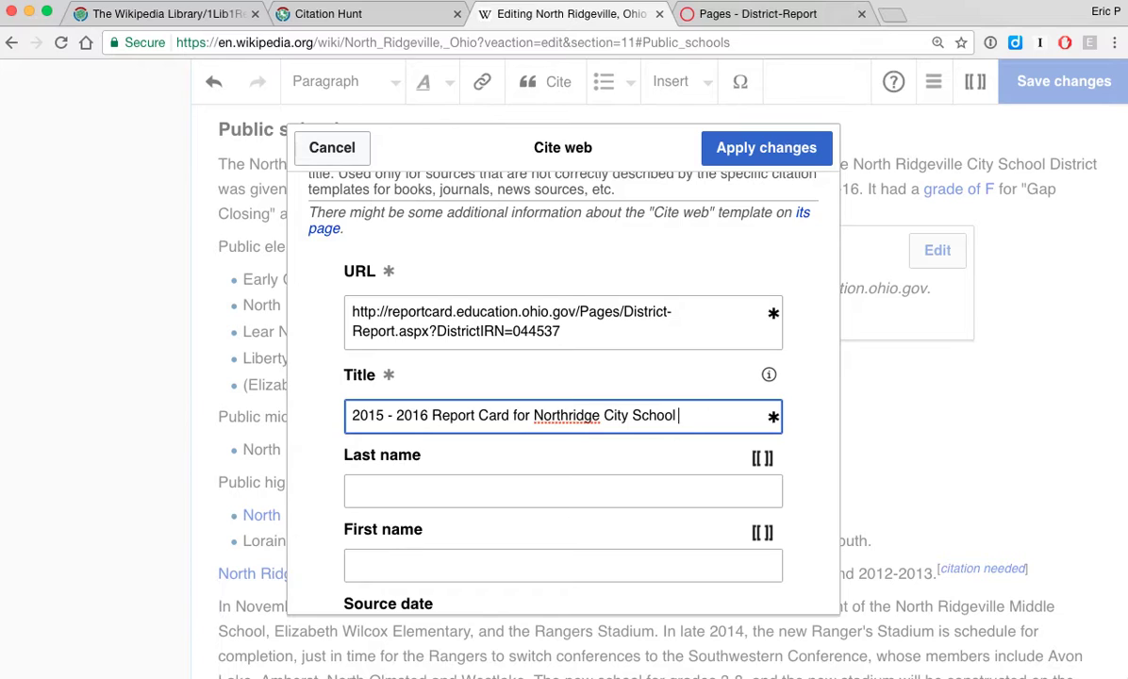
Step: Correct "Northridge" in the citation title to "North Ridgeville", copied from the report card heading
key("ctrl+Tab")
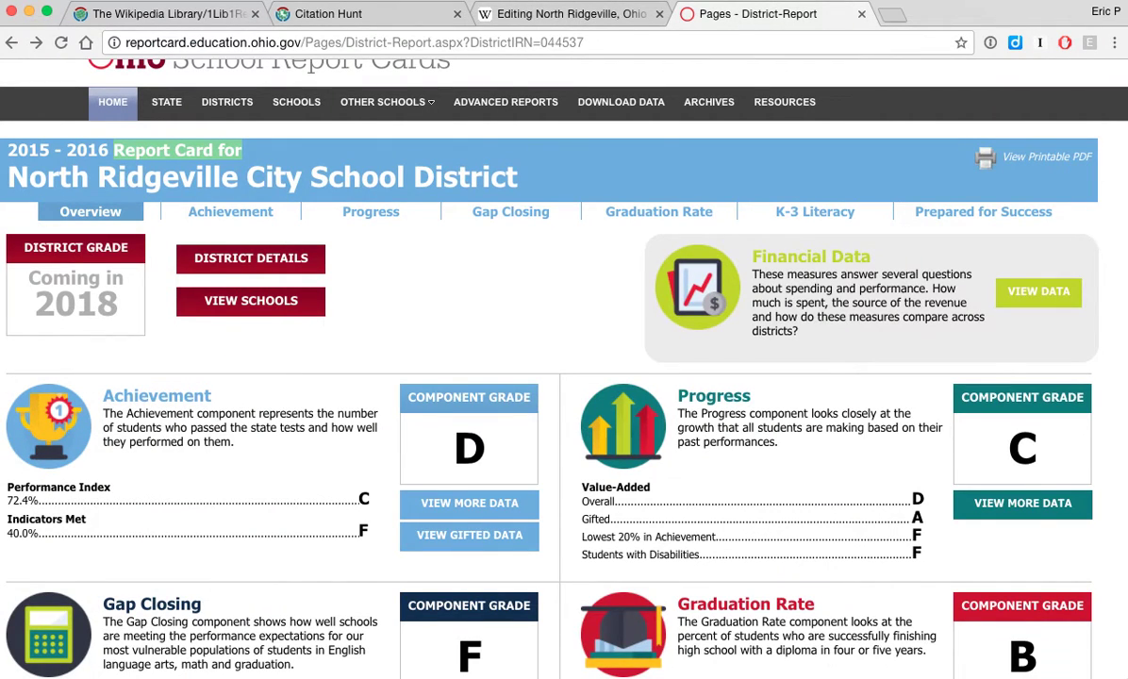
key("ctrl+shift+Tab")
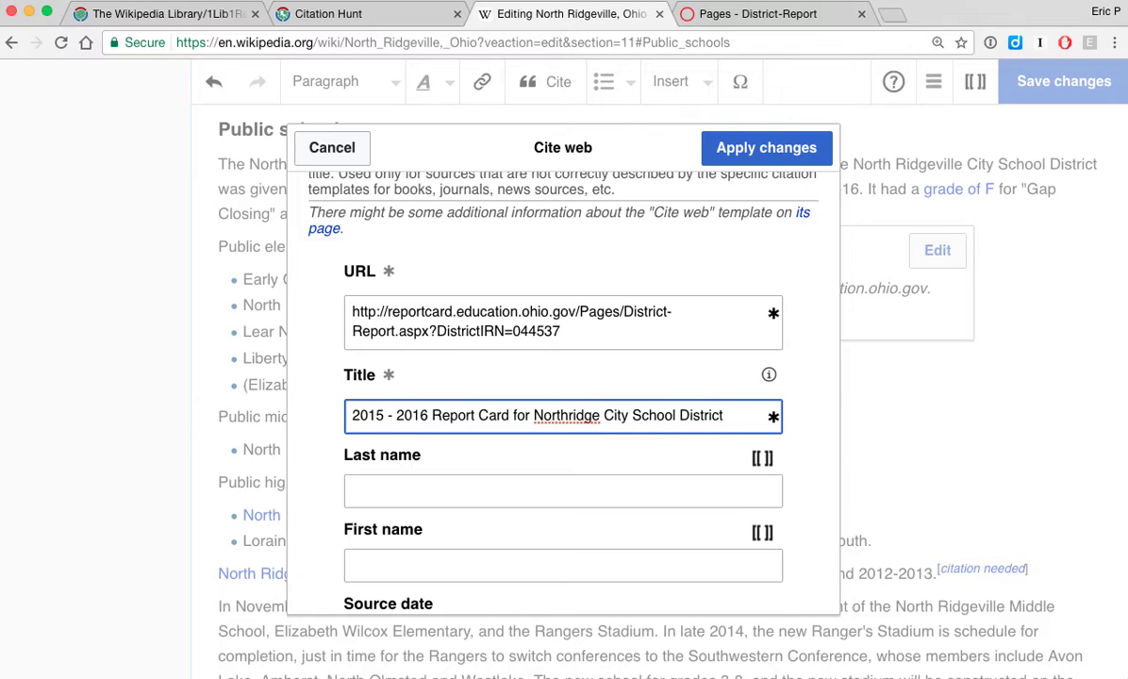
key("ctrl+Tab")
left_click_drag(10, 176, 237, 187)
key("ctrl+c")
key("ctrl+shift+Tab")
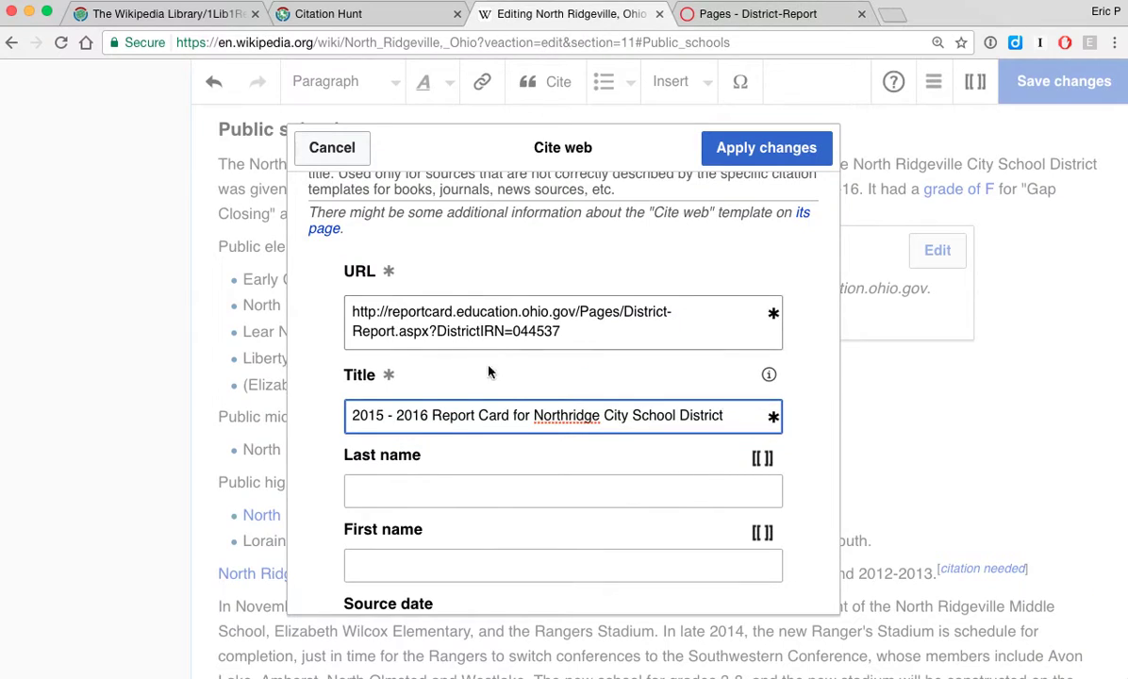
double_click(556, 415)
key("ctrl+v")
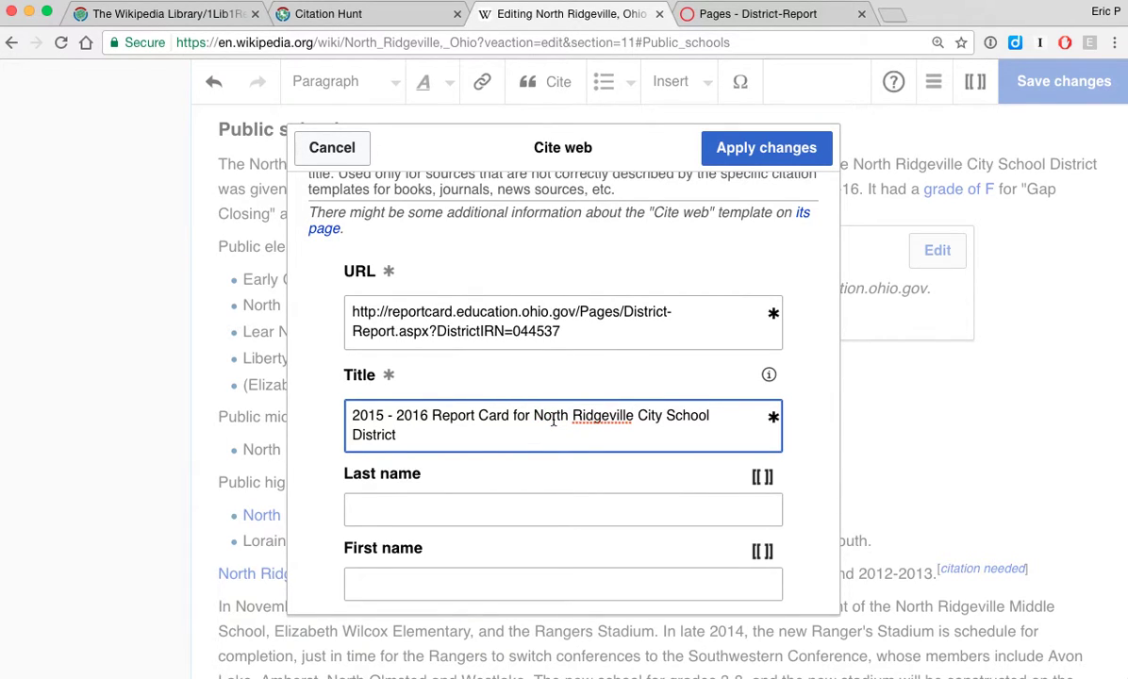
Step: Set the citation's publisher to "Ohio Department of Education" and apply the citation changes
scroll(525, 459, "down", 3)
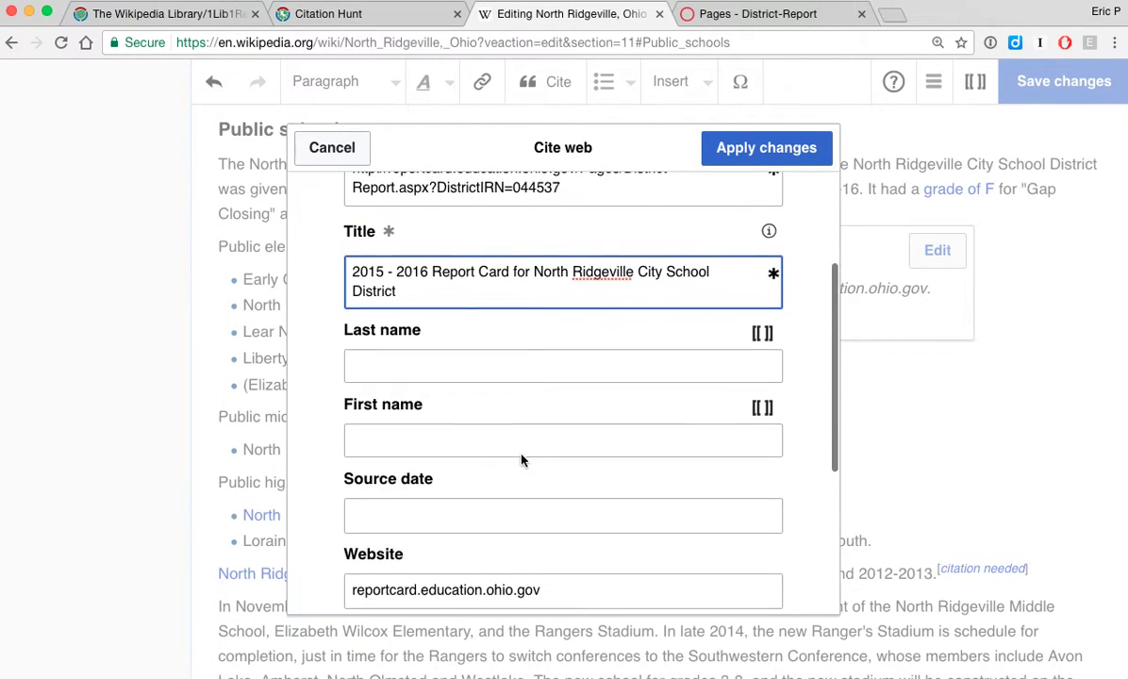
scroll(459, 488, "down", 3)
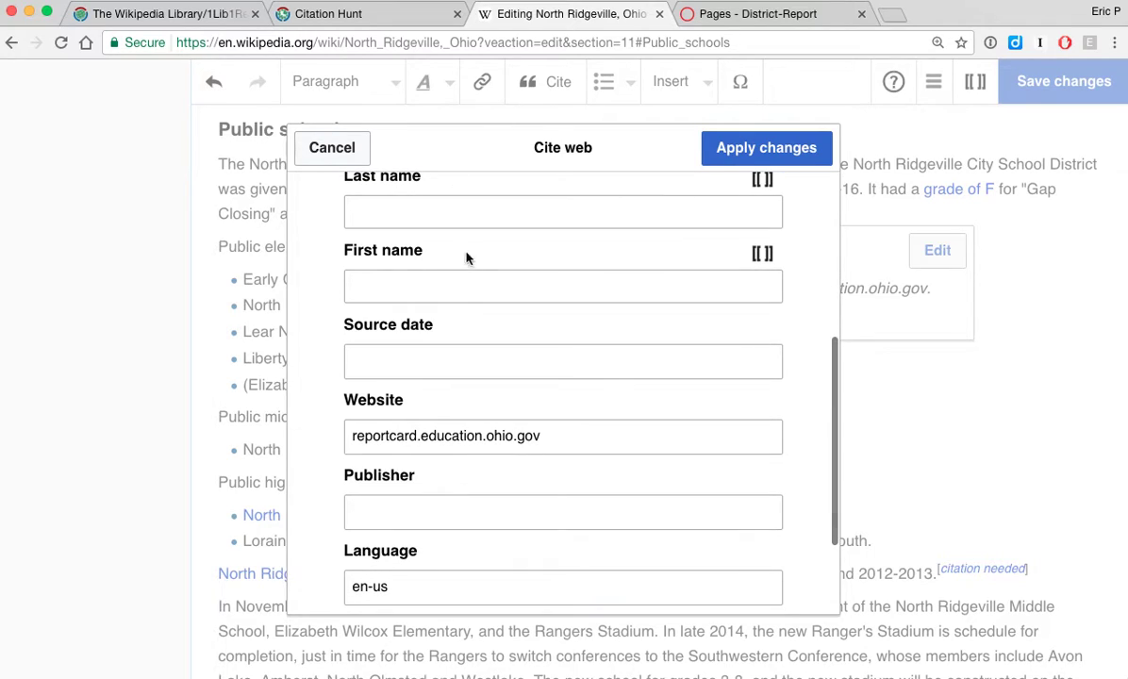
scroll(474, 294, "down", 3)
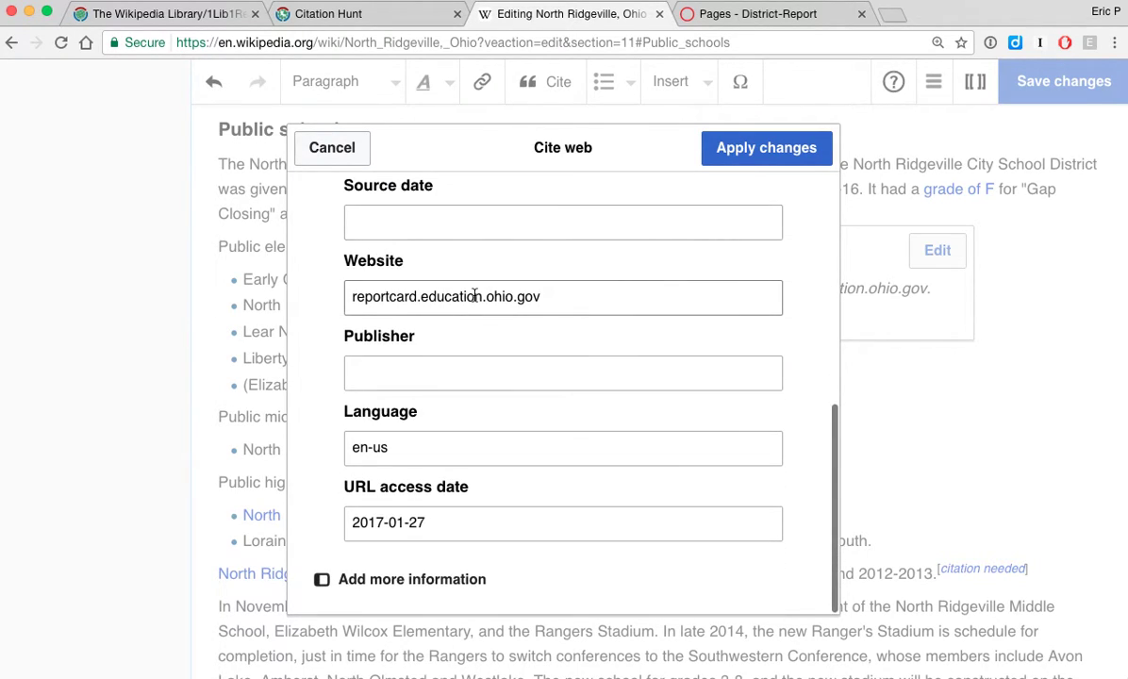
left_click(440, 373)
type("Ohio")
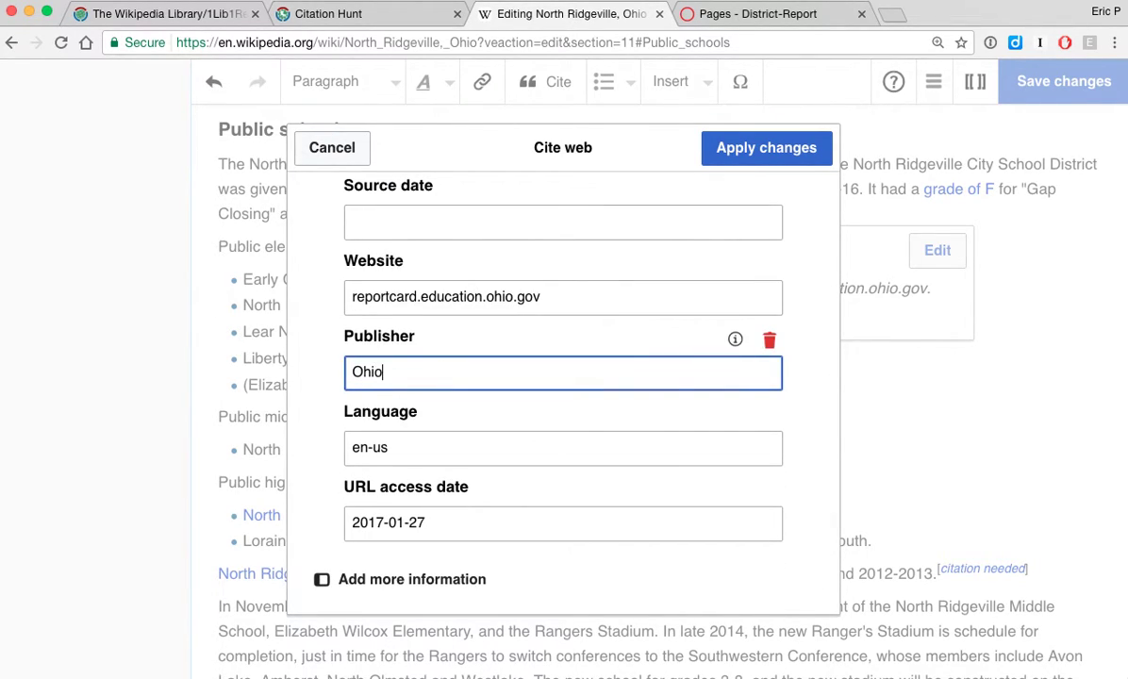
type(" Department of Education")
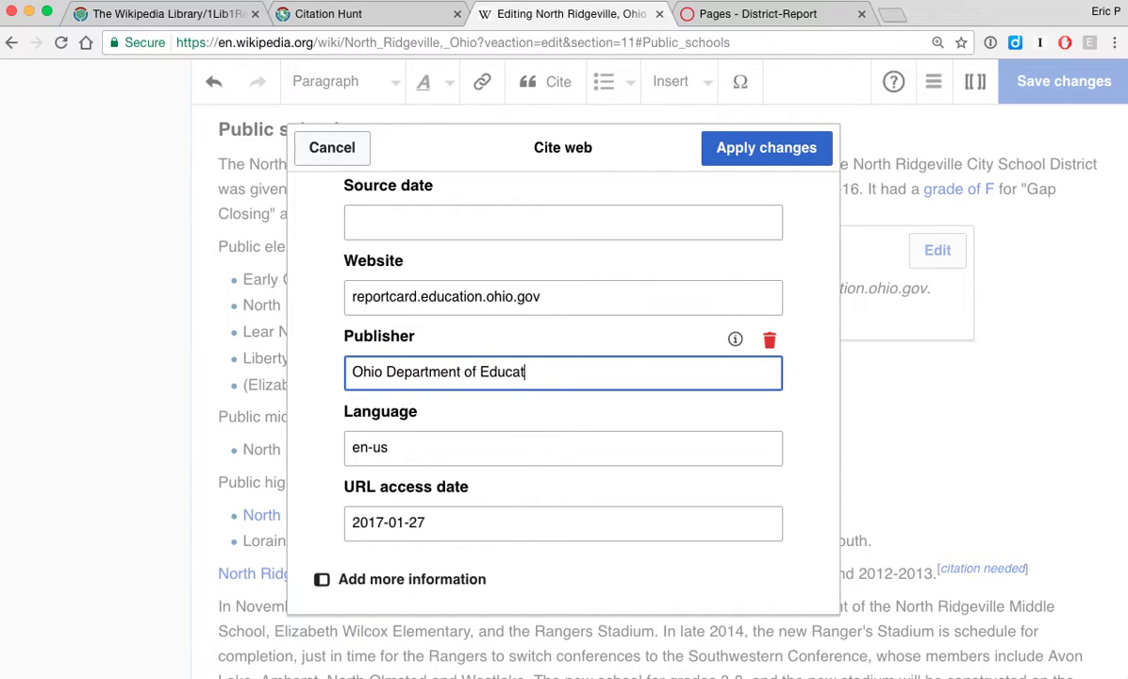
left_click(764, 151)
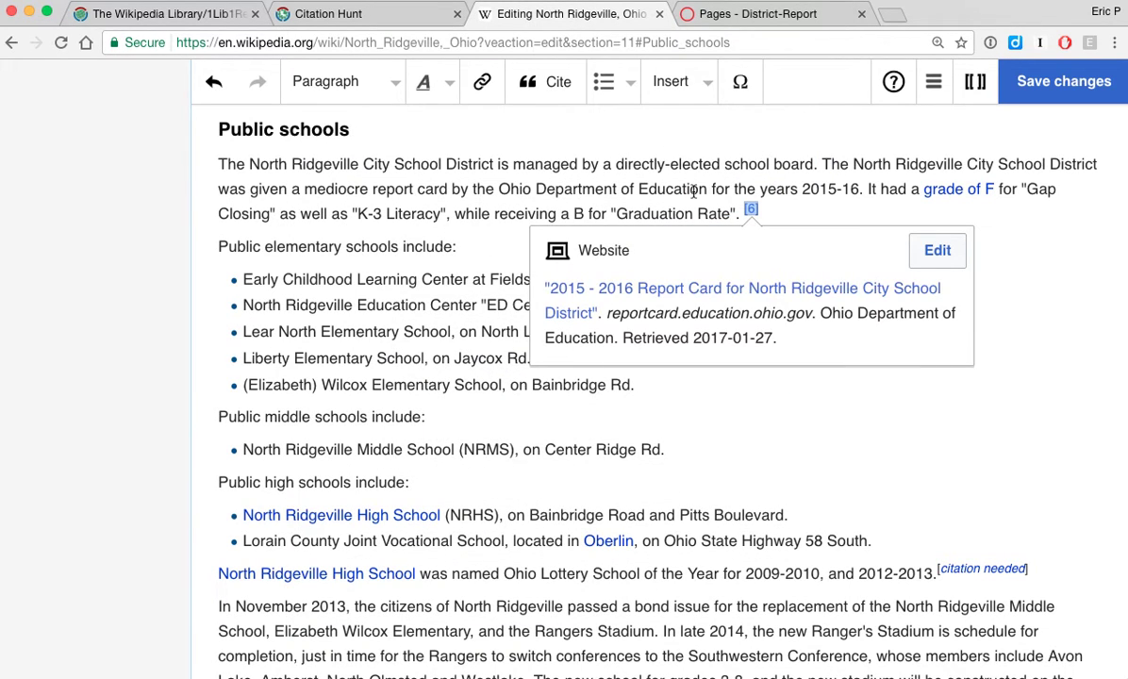
Step: Save the article with the edit summary "fixed report card statement, added citation #1Lib1Ref"
left_click(686, 211)
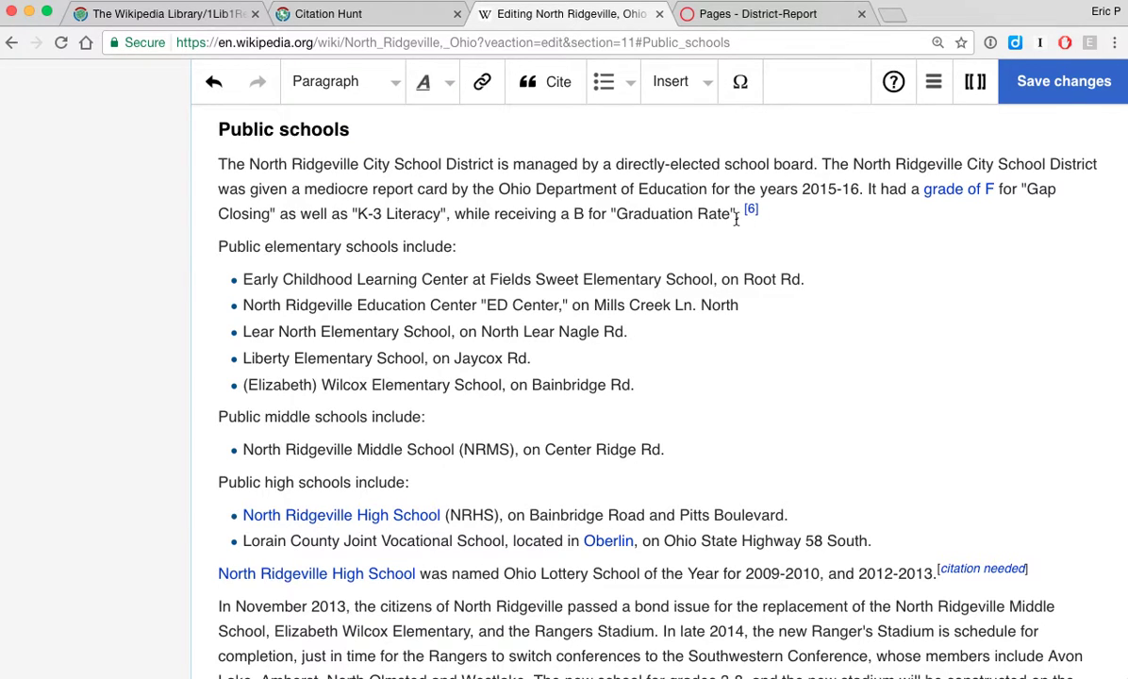
left_click(1021, 91)
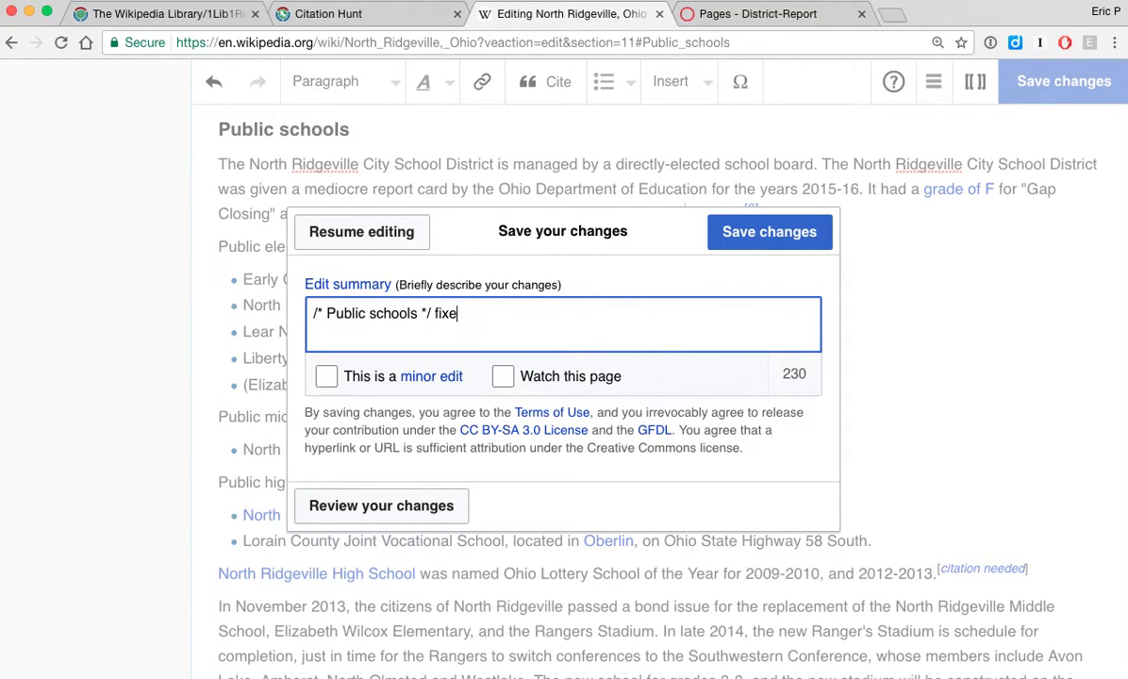
type("tement, added citation #1Lib1Ref")
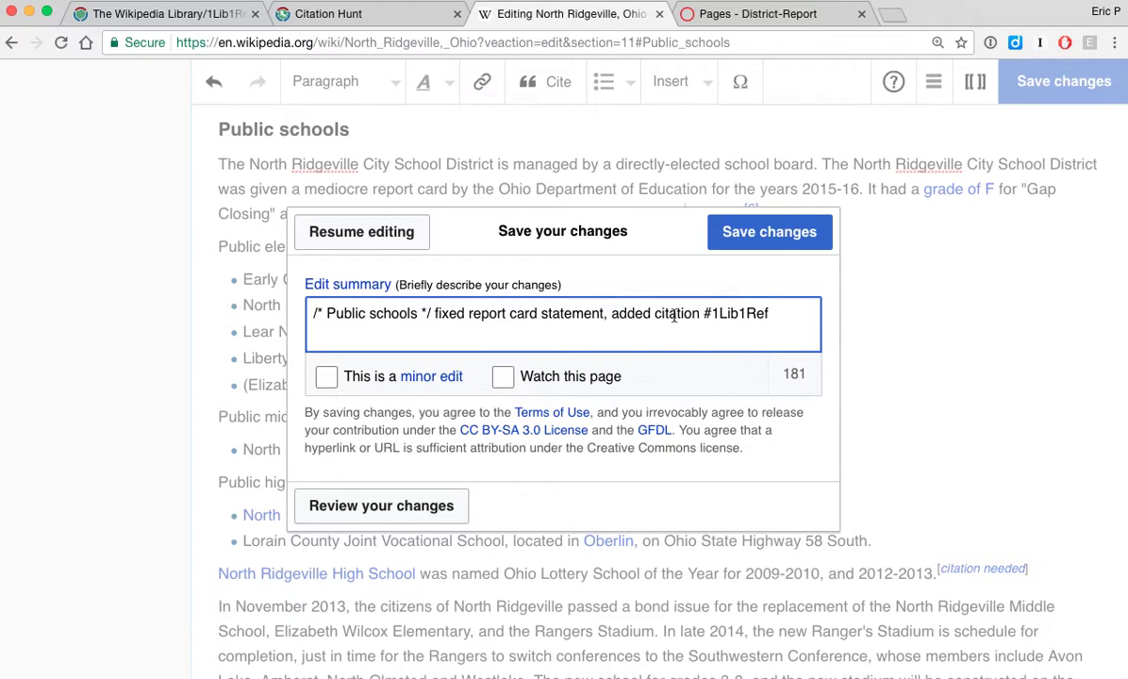
left_click(745, 232)
key("super+Tab")
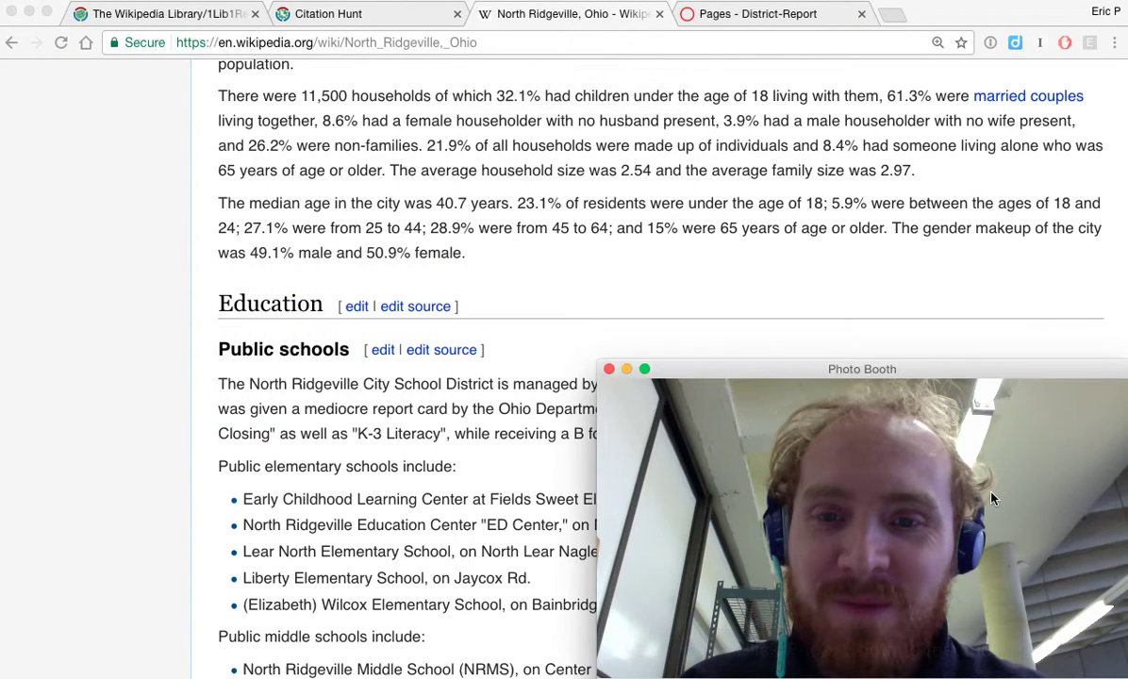
left_click(926, 459)
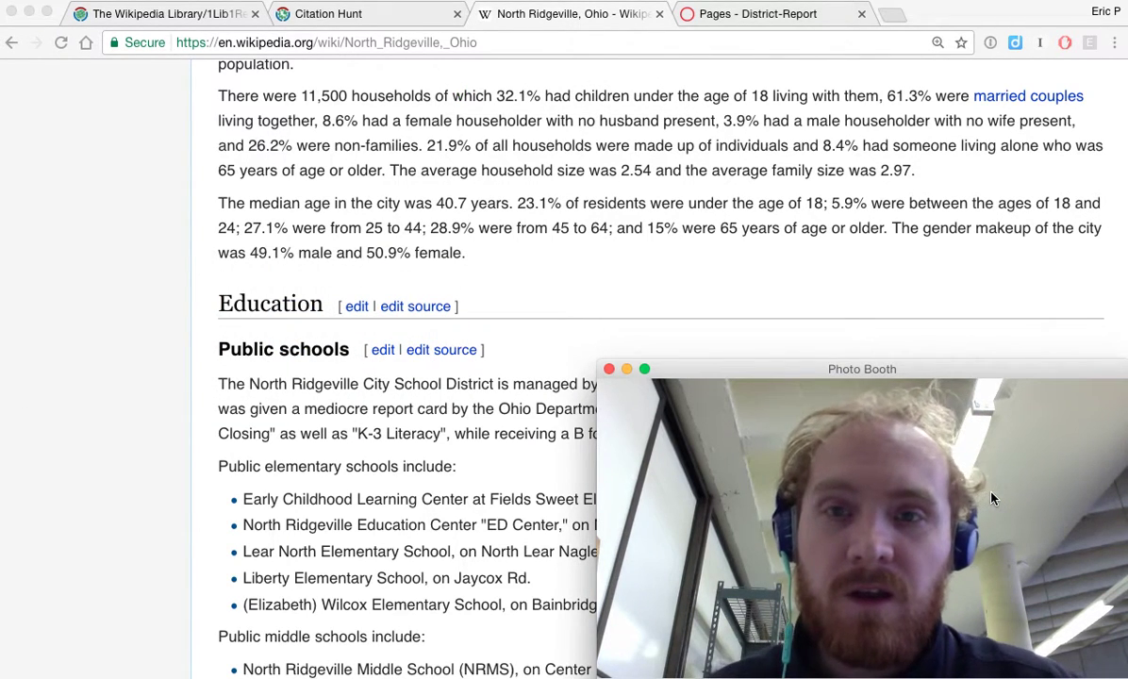